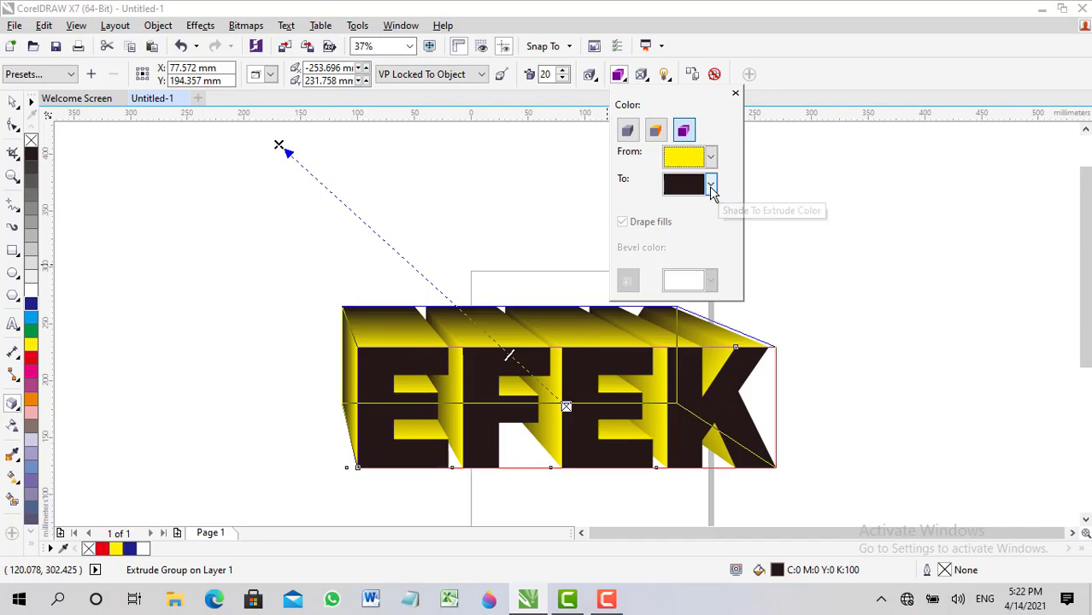
click(707, 229)
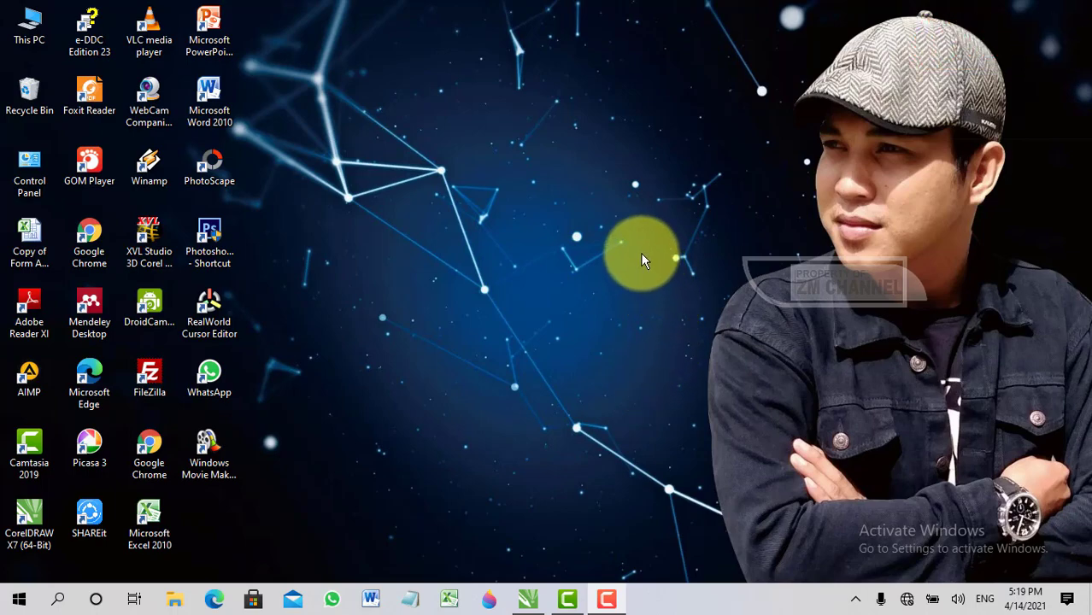
Step: Switch to CorelDRAW and add the artistic text "EFEK" beside the upper part of the blank A4 page
click(537, 603)
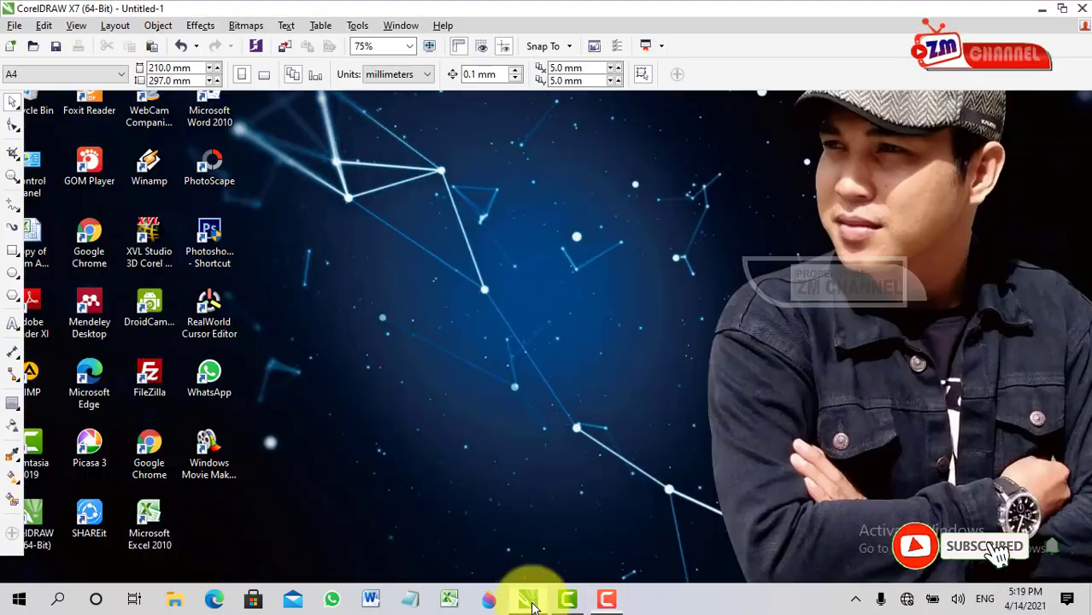
scroll(514, 163, up, 1)
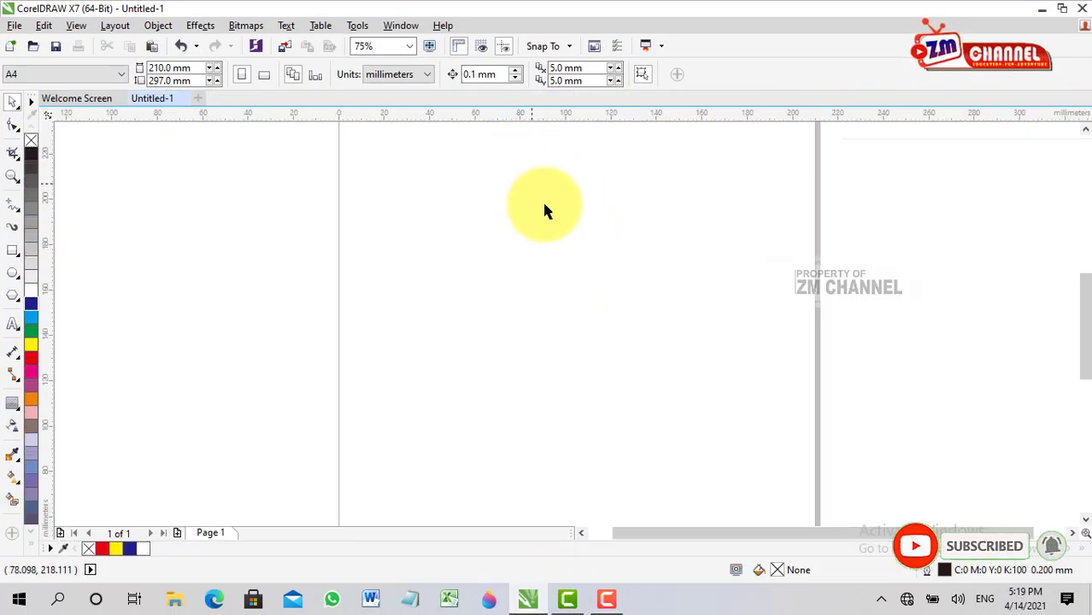
drag(1088, 241, 1086, 267)
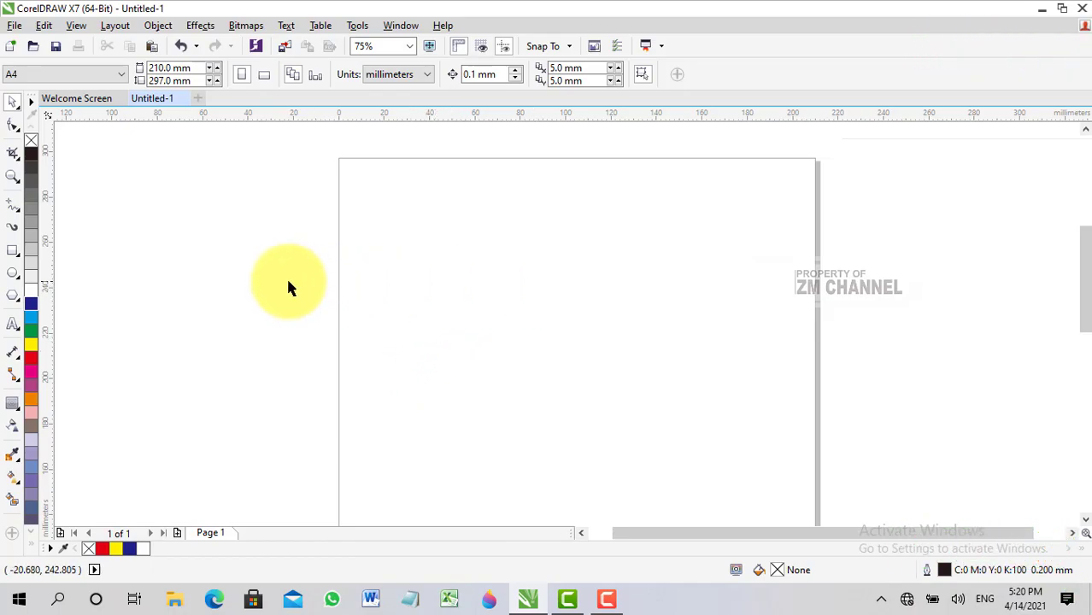
scroll(492, 231, down, 1)
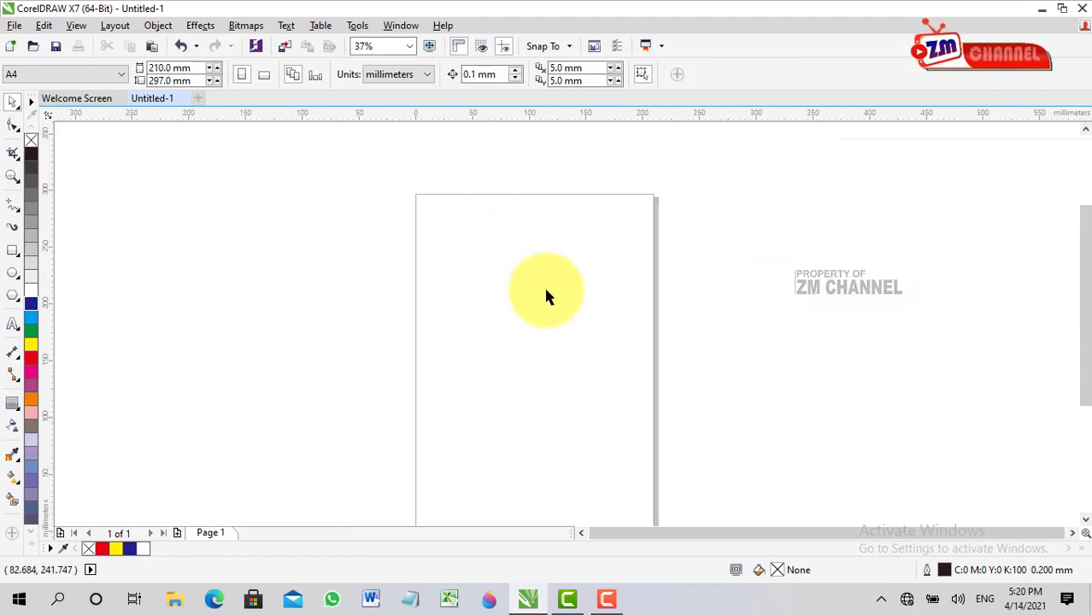
scroll(1085, 291, down, 1)
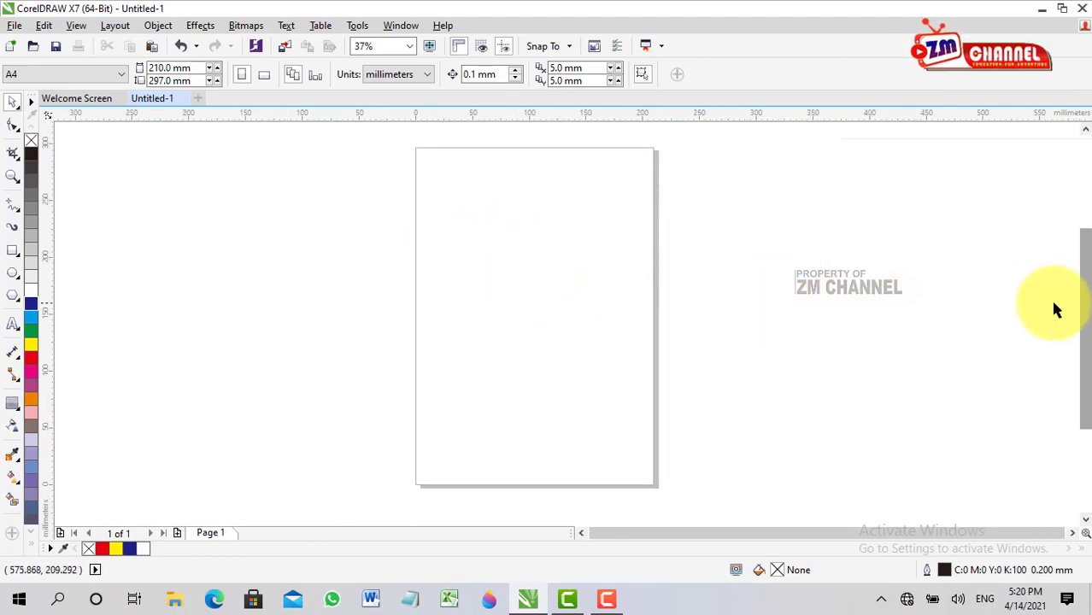
click(13, 325)
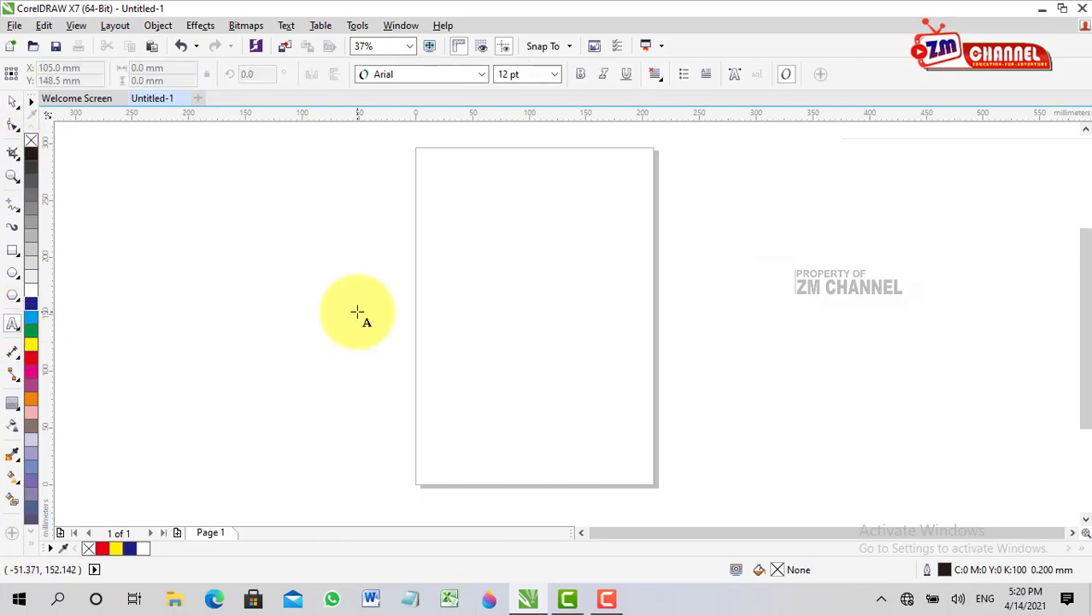
click(378, 250)
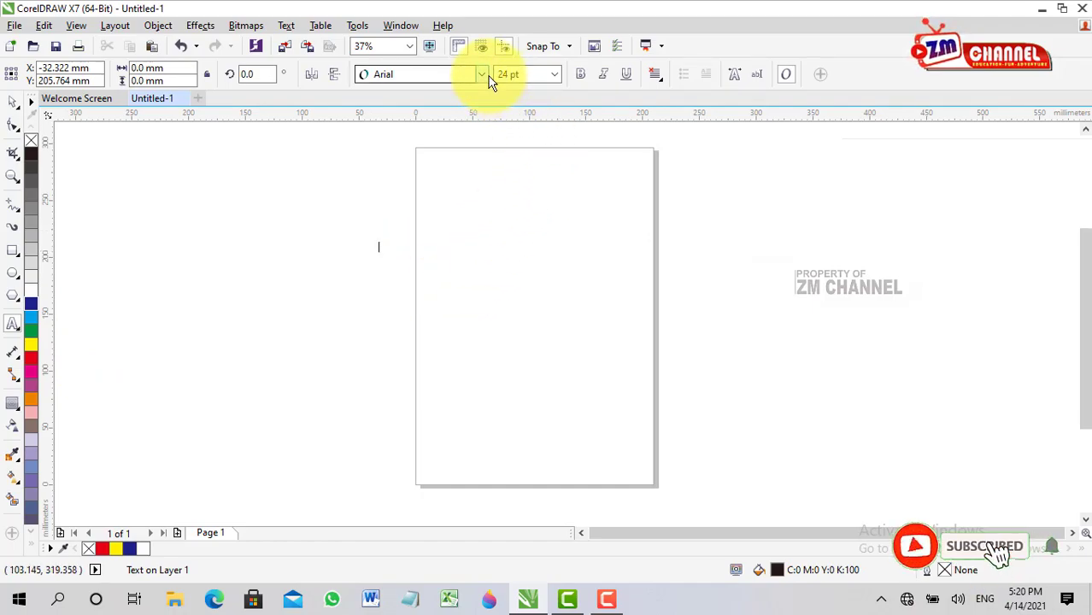
text(EFEK)
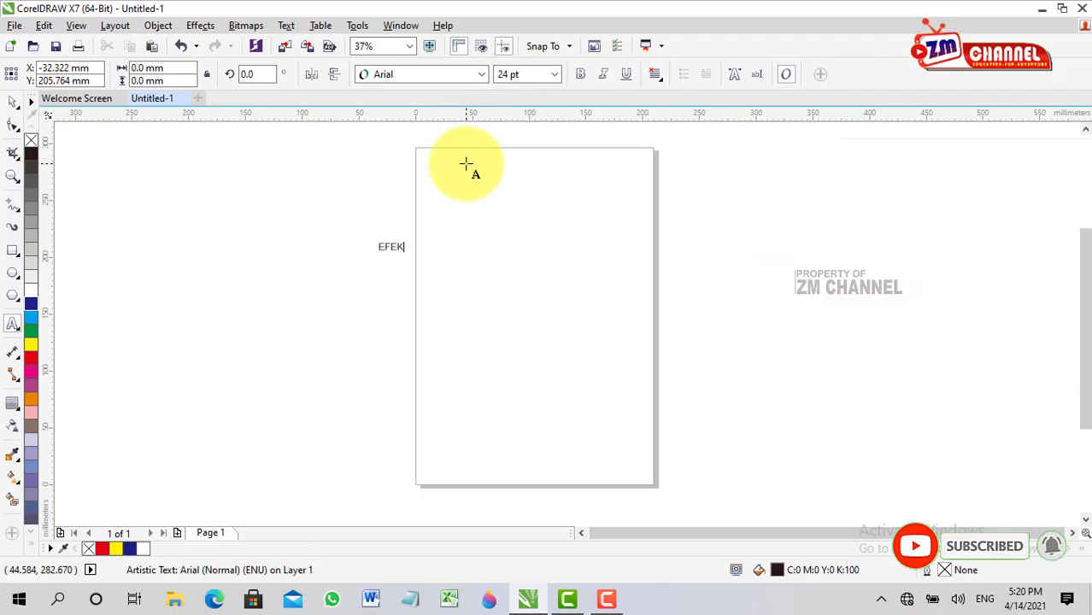
Step: Make the EFEK text bold and enlarge it to about 212 by 58 mm, placed on the page
key(ctrl+b)
click(13, 101)
drag(410, 253, 614, 407)
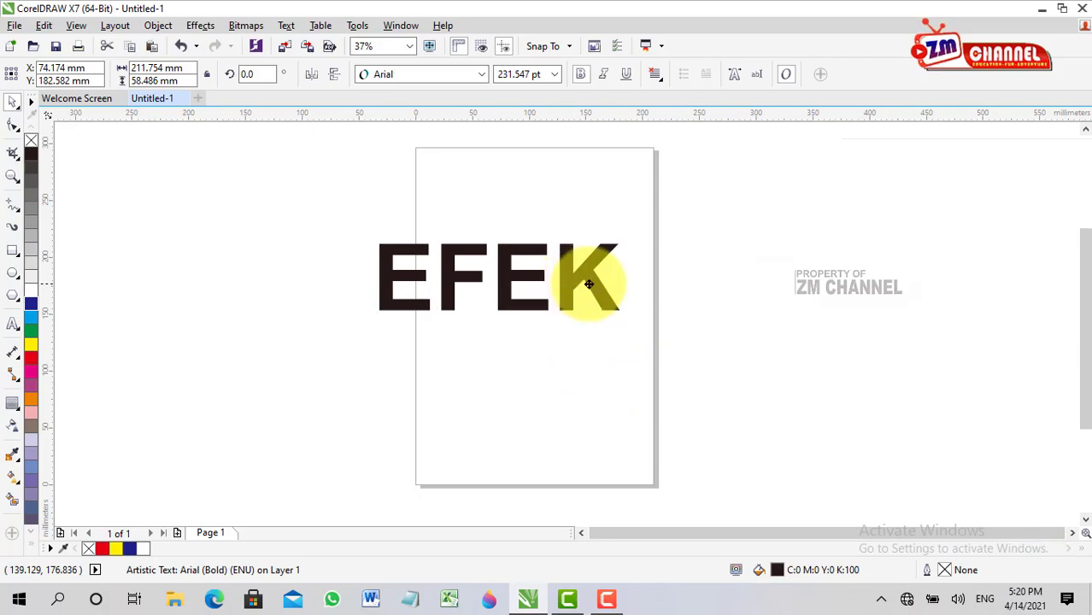
drag(581, 280, 619, 282)
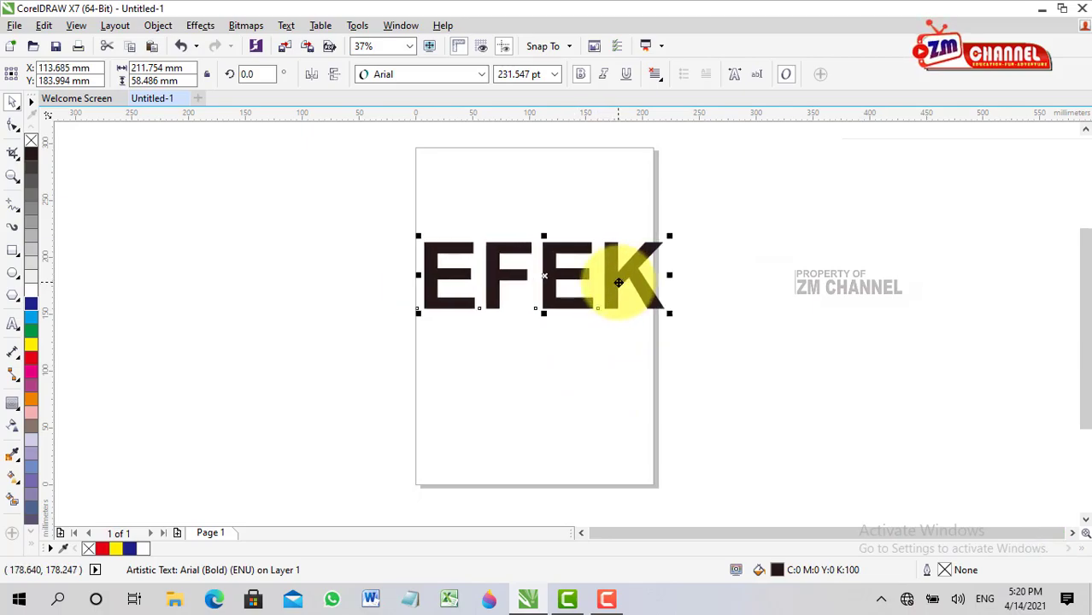
Step: Set the EFEK text's font to Franklin Gothic Heavy and enlarge it to about 369 by 106 mm
click(483, 75)
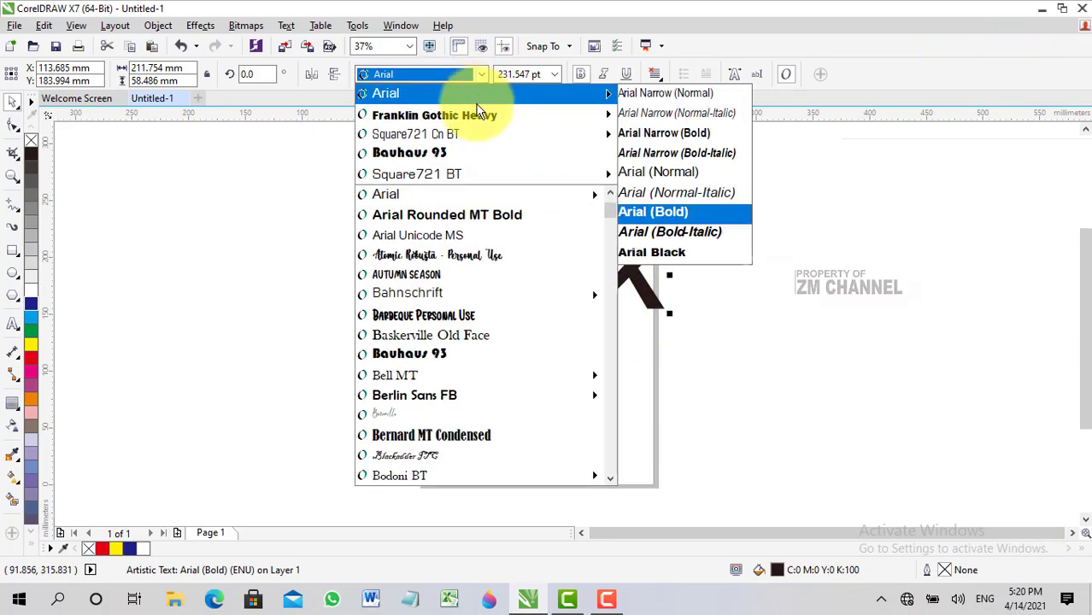
click(477, 112)
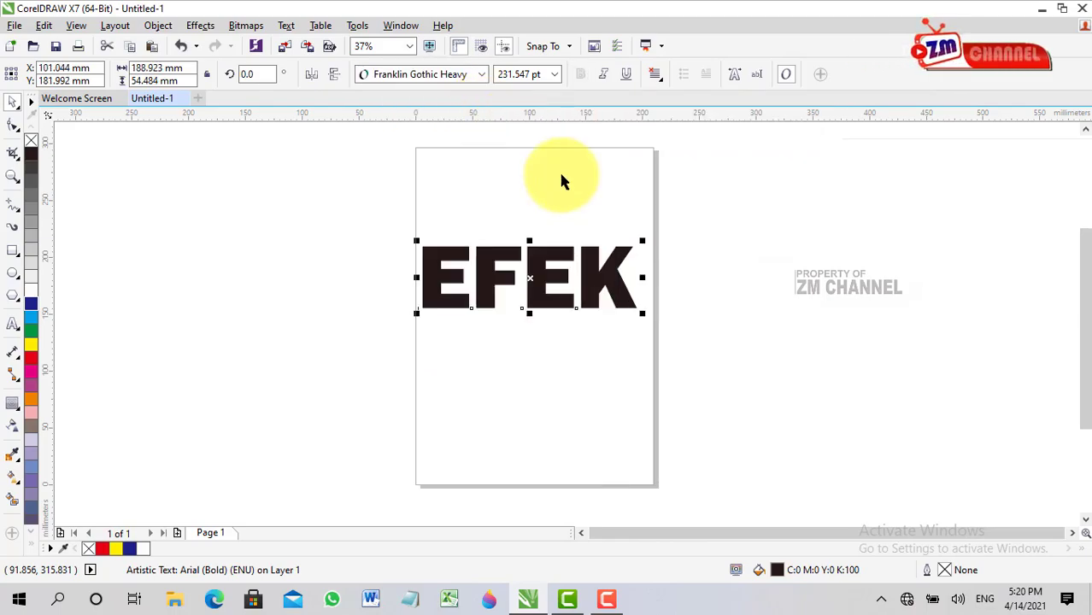
drag(644, 314, 841, 444)
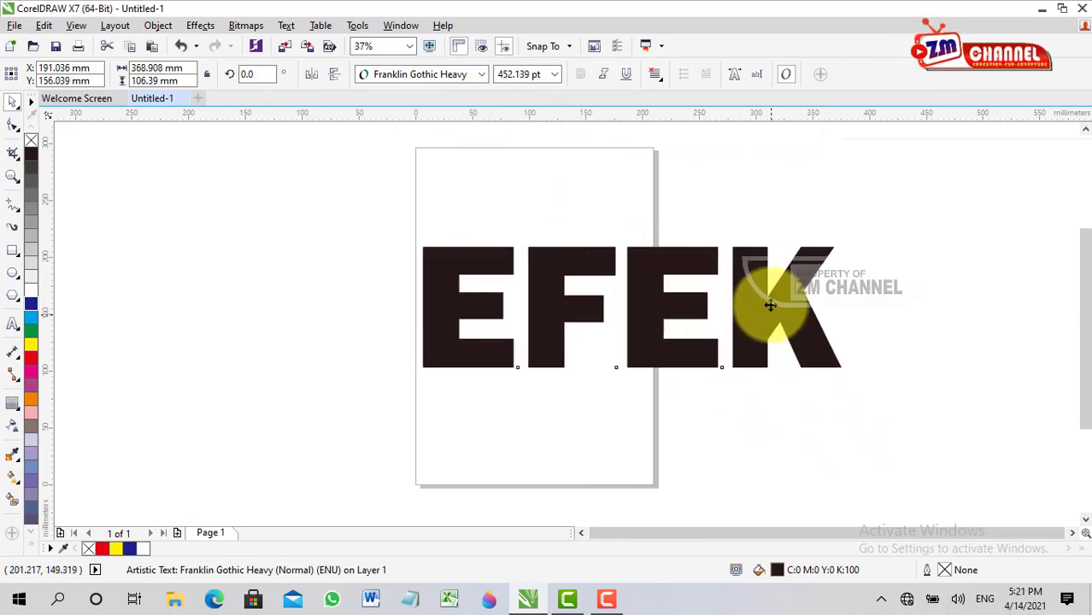
Step: Move the enlarged EFEK text across the page so its centre sits at about X 84.5 mm, Y 176.5 mm
drag(771, 308, 665, 295)
click(706, 317)
click(671, 305)
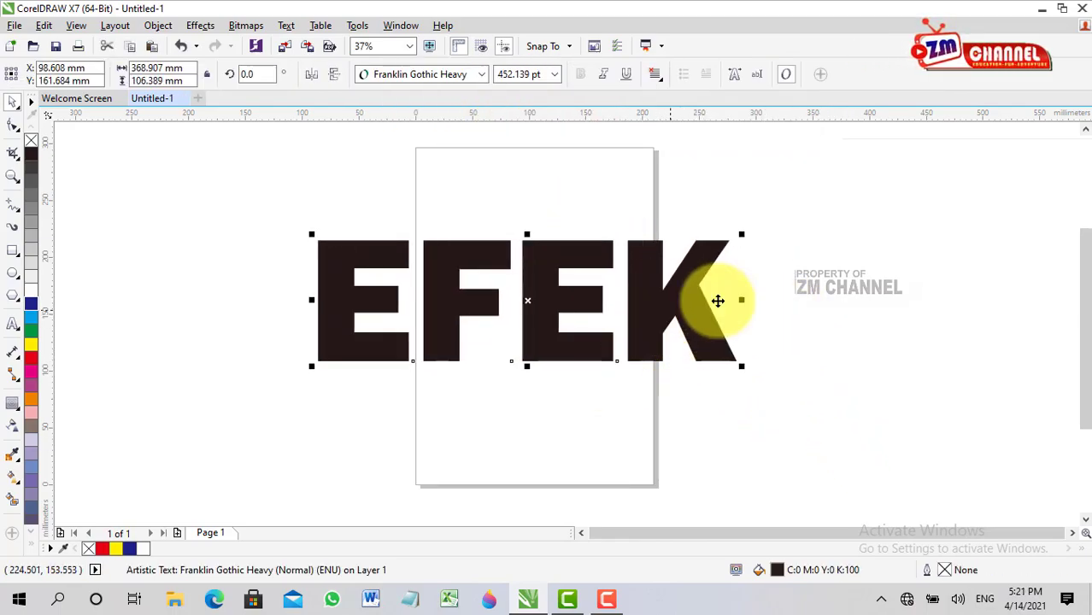
scroll(872, 251, down, 1)
scroll(801, 282, up, 1)
drag(724, 260, 700, 251)
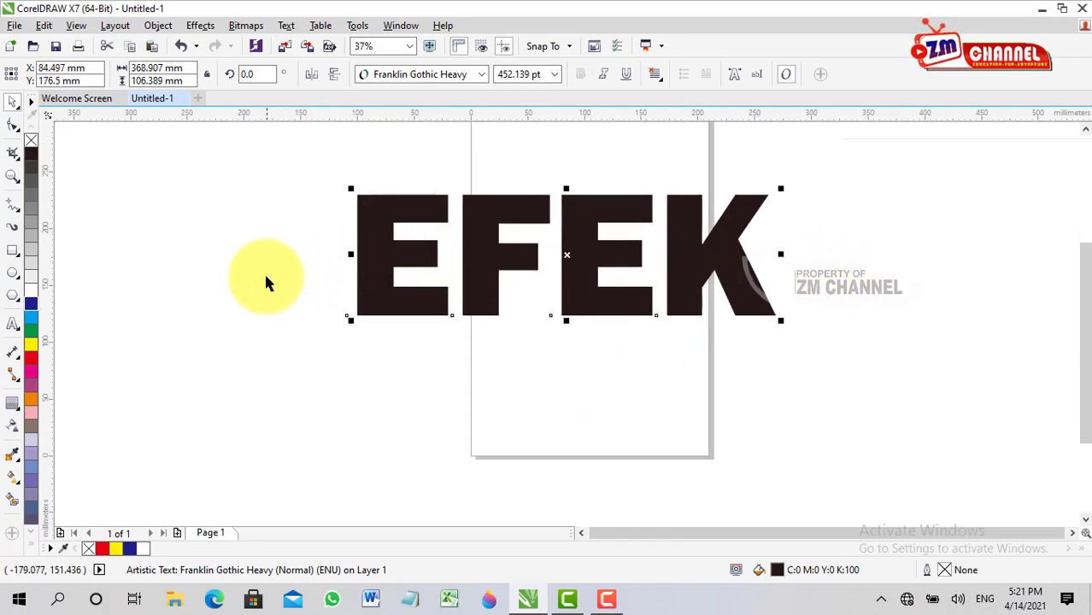
Step: Extrude the EFEK text toward the upper left, with the vanishing point at about X -254 mm, Y 232 mm
click(282, 266)
click(367, 256)
click(238, 279)
click(390, 245)
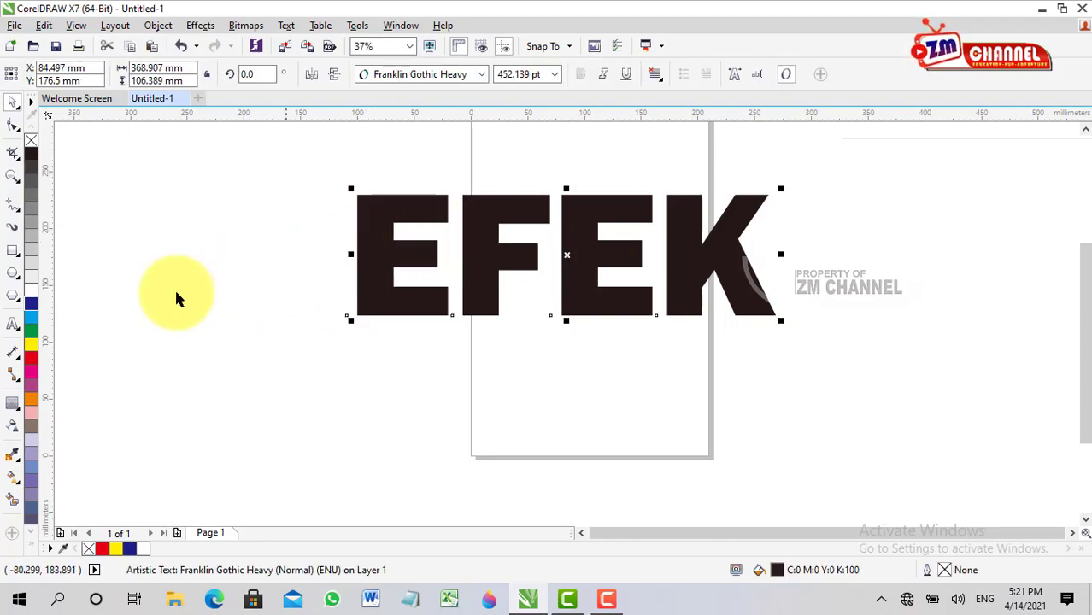
click(19, 413)
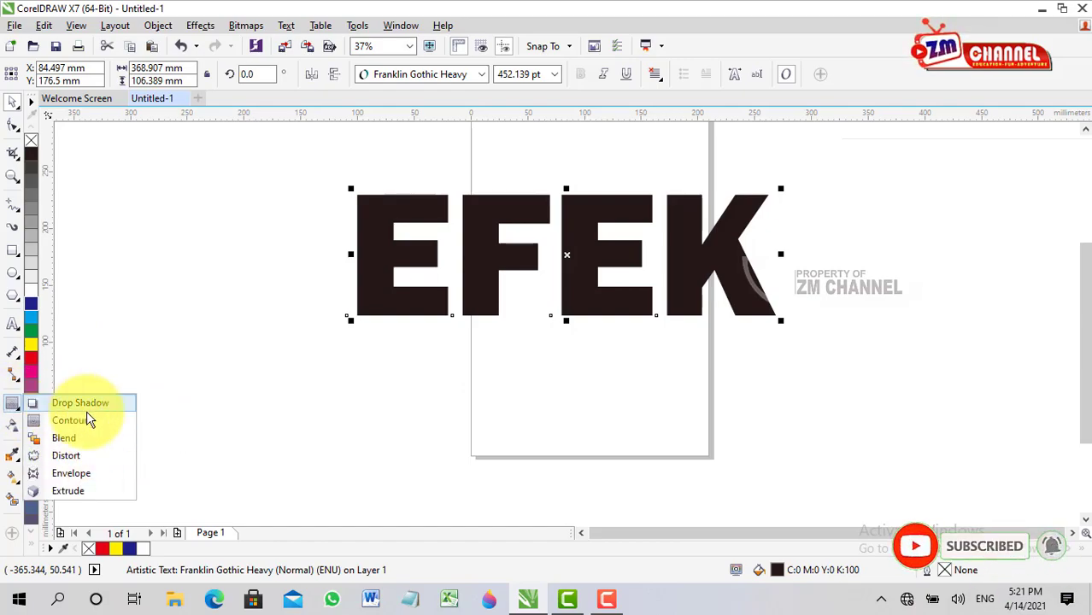
click(68, 491)
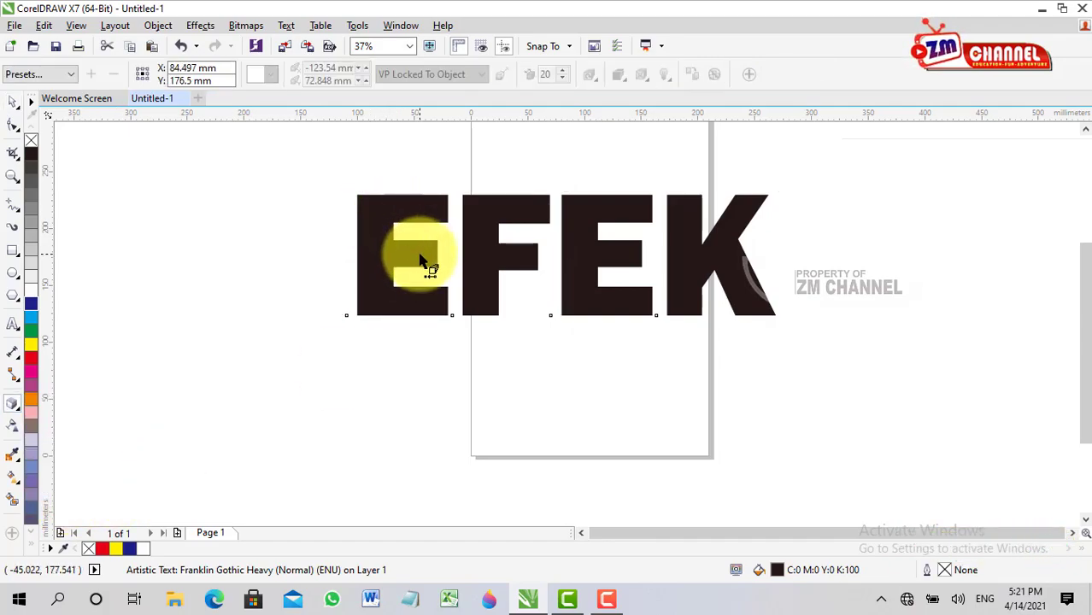
drag(420, 261, 238, 133)
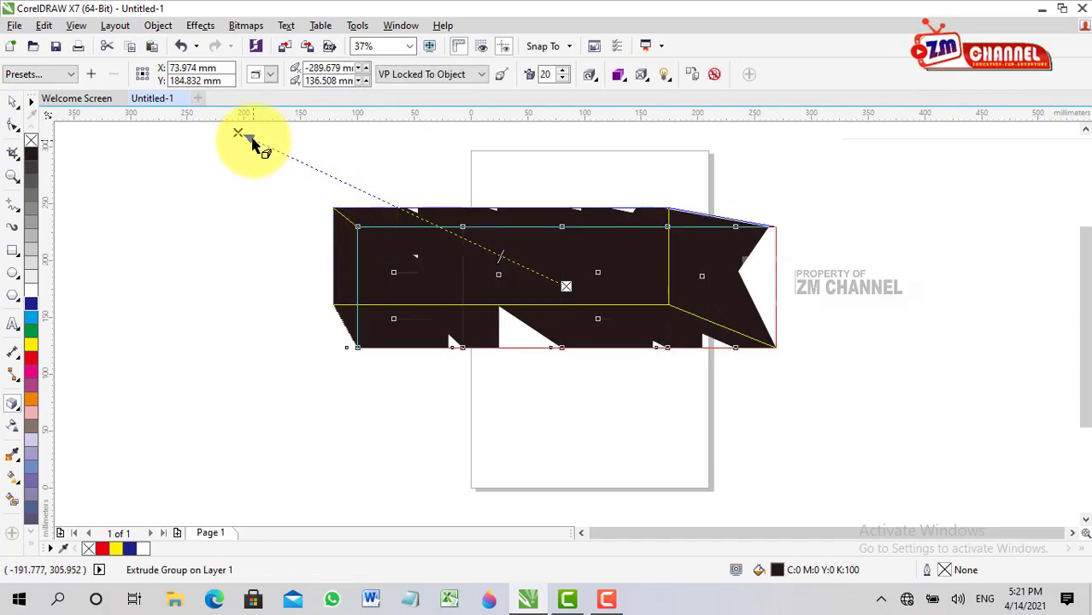
drag(239, 134, 288, 134)
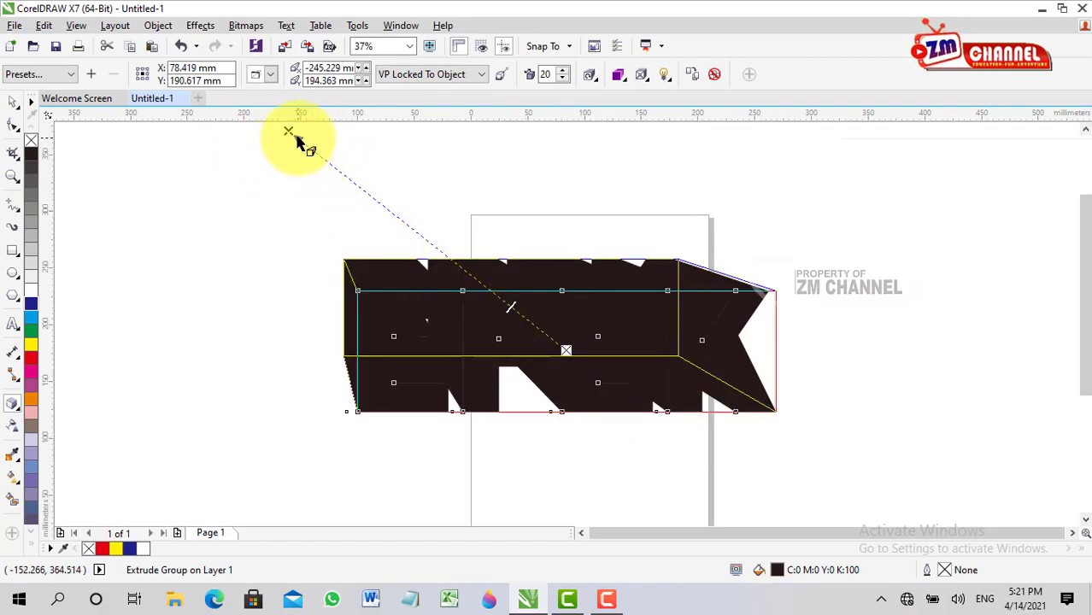
mouse_move(290, 133)
mouse_down()
mouse_move(275, 122)
mouse_move(278, 145)
mouse_up()
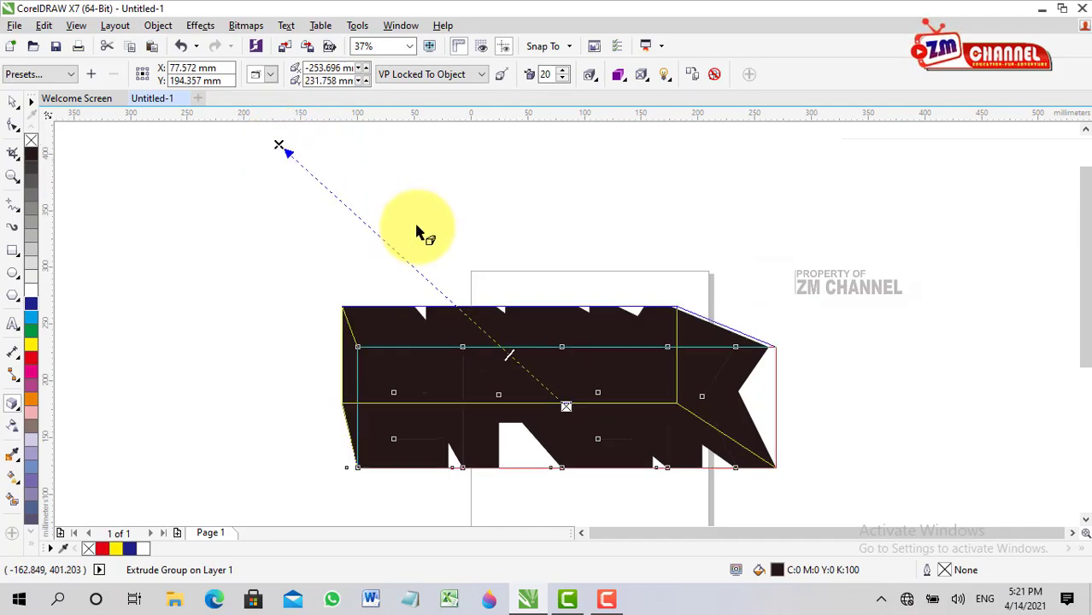
Step: Apply color shading to the text's extrusion, running from yellow to red
click(622, 82)
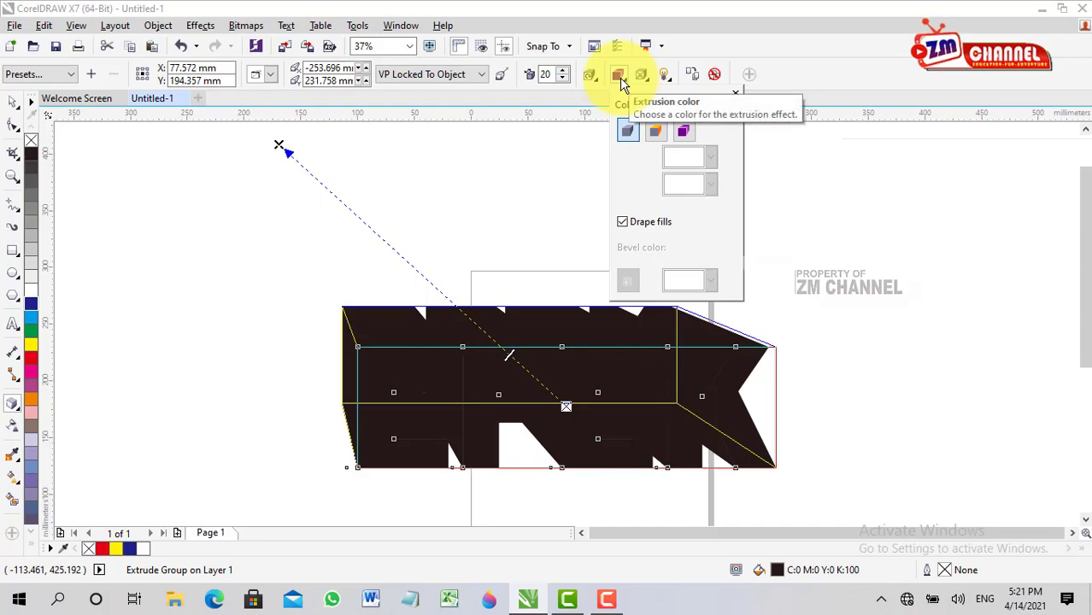
click(628, 129)
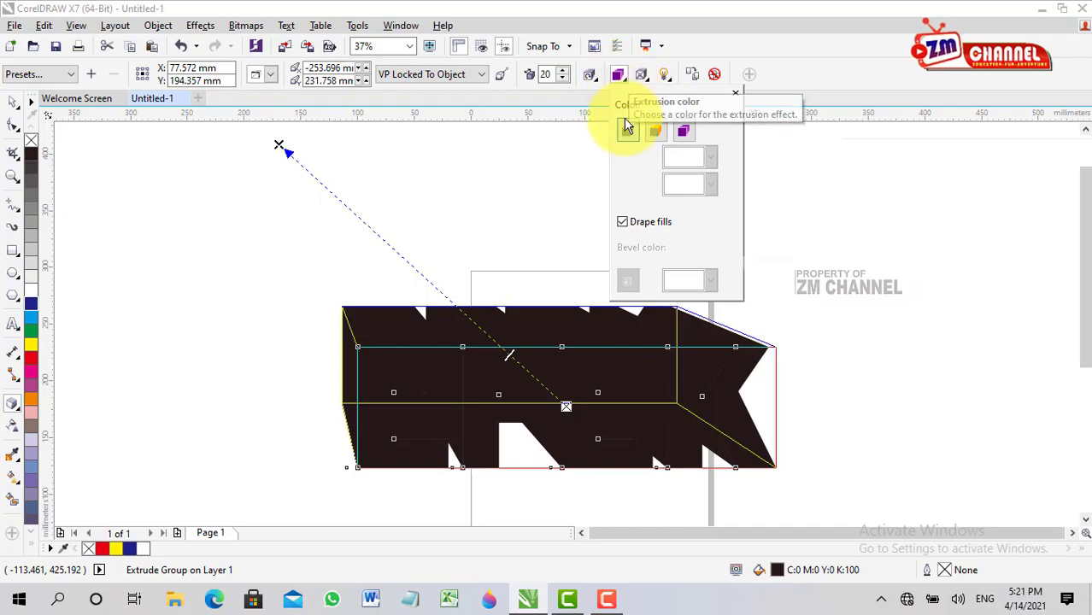
click(683, 133)
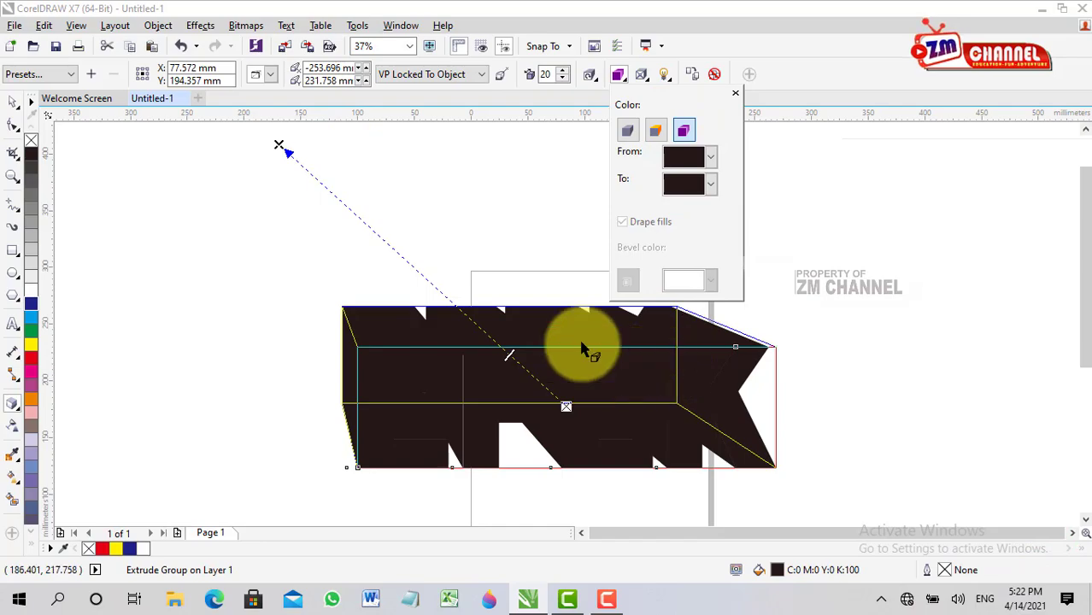
click(710, 160)
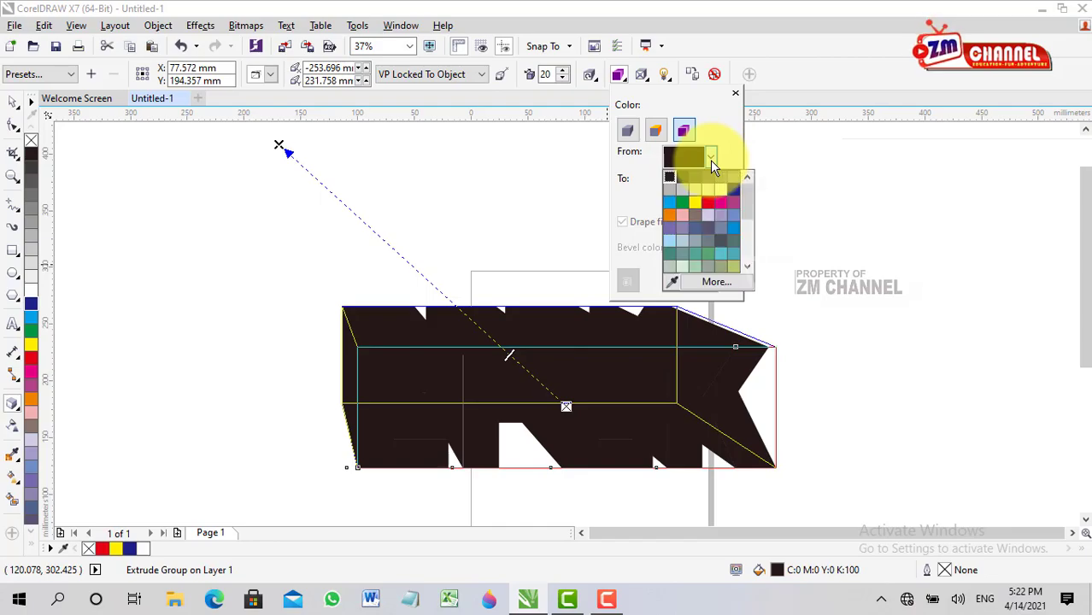
click(696, 203)
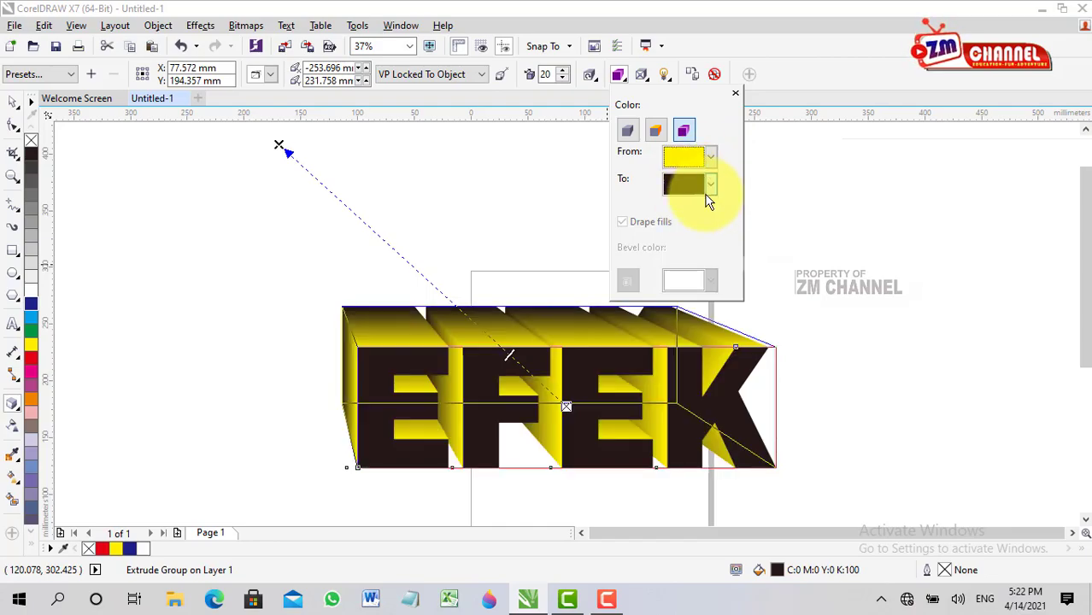
click(710, 184)
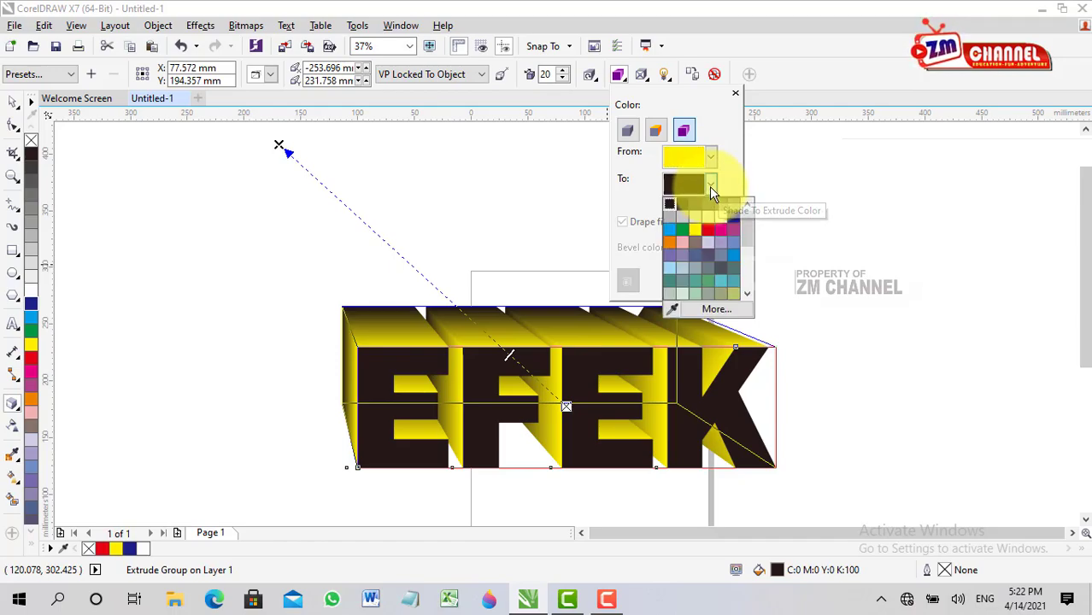
click(706, 226)
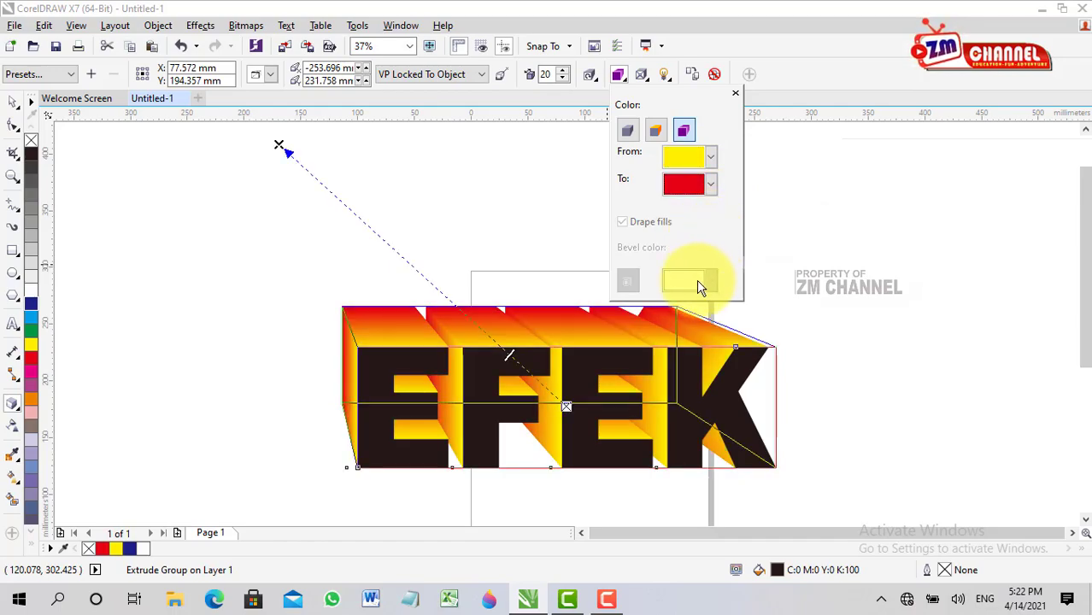
Step: Reverse the extrusion's color shading so it runs from red to yellow
click(710, 157)
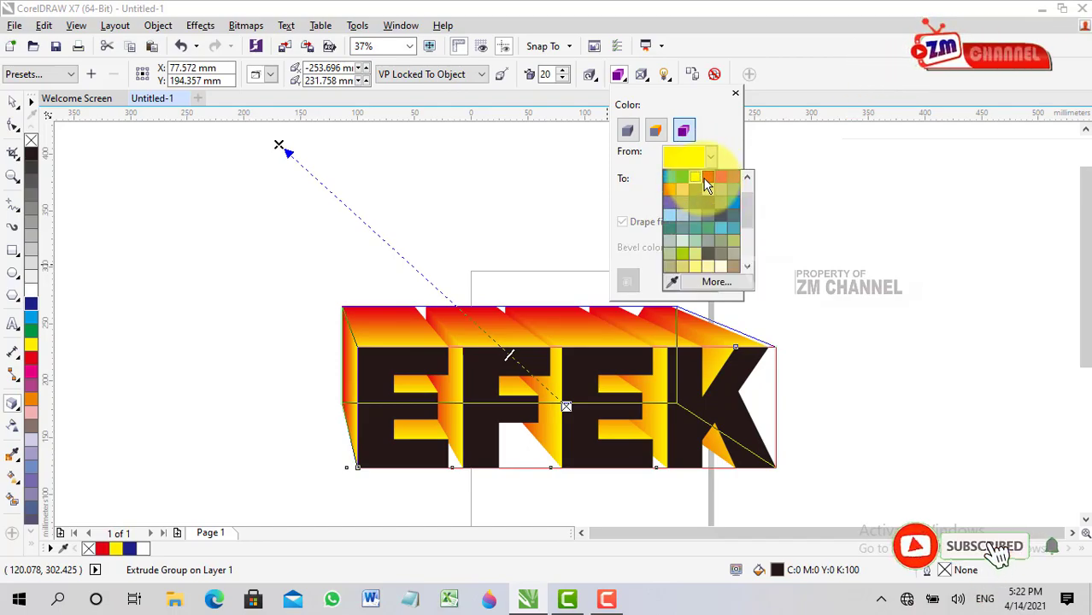
click(711, 180)
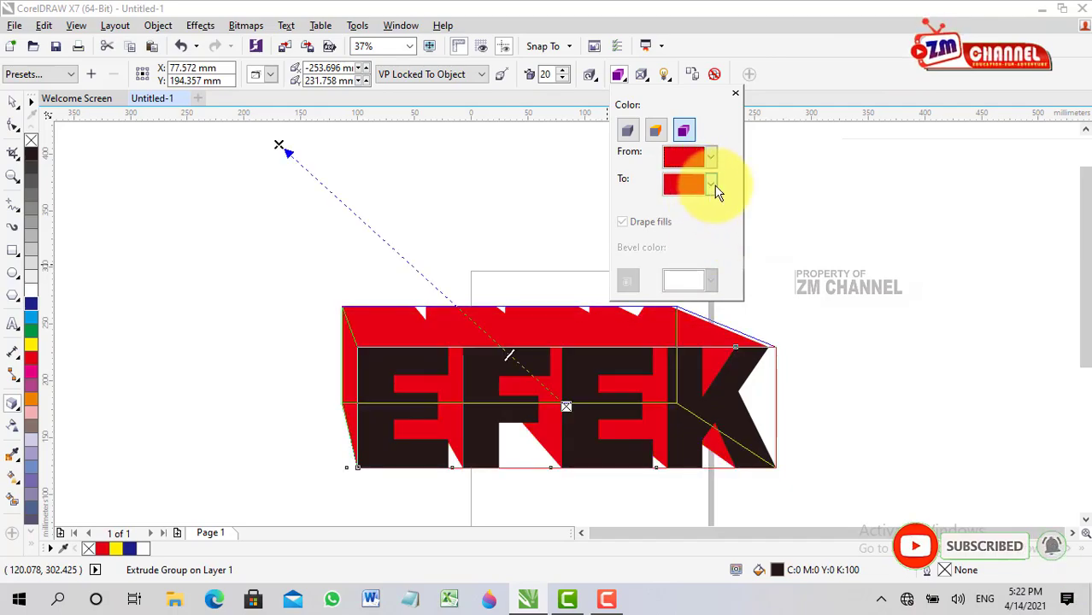
click(699, 183)
click(698, 205)
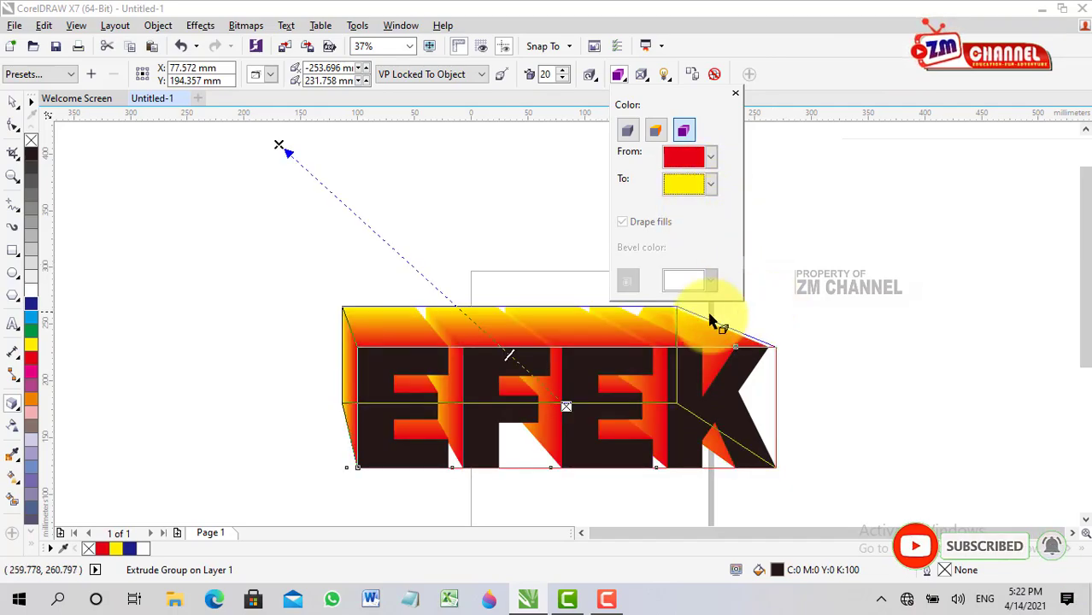
scroll(546, 368, down, 2)
scroll(547, 367, up, 2)
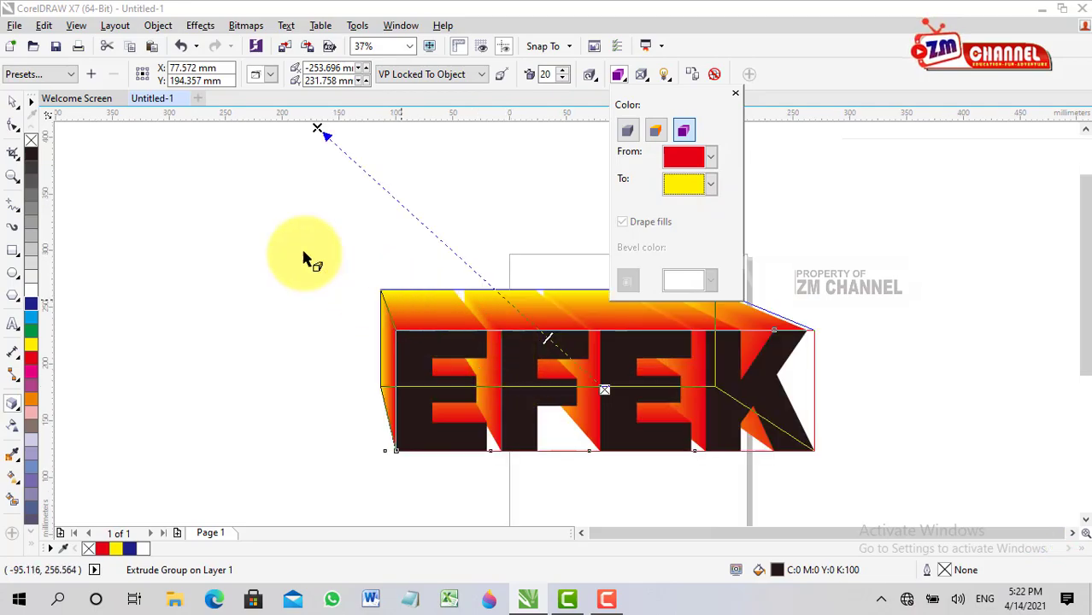
scroll(435, 248, down, 2)
scroll(453, 243, up, 1)
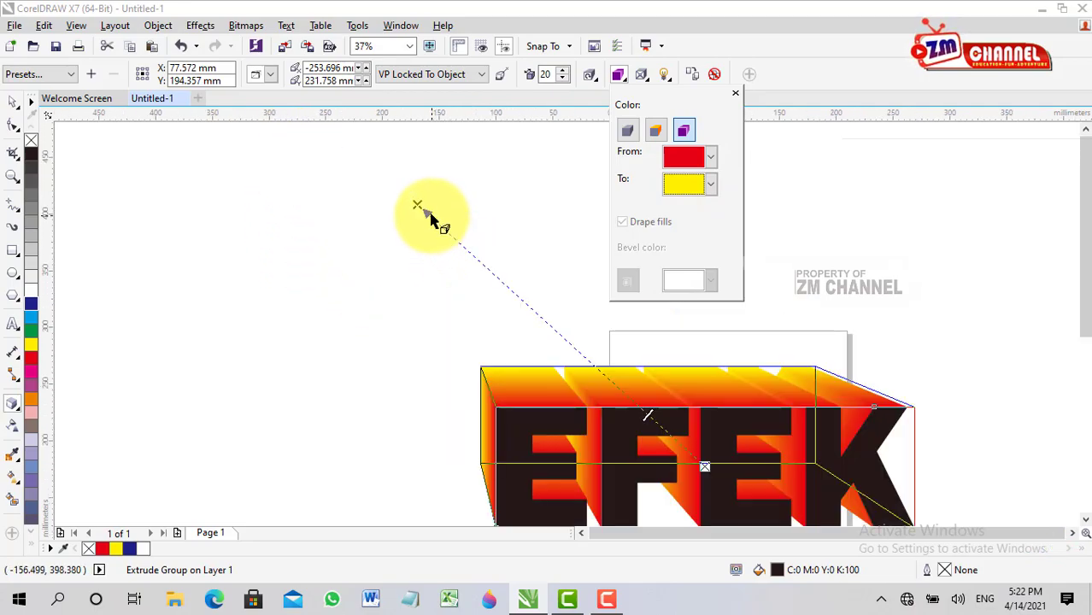
click(428, 215)
click(597, 386)
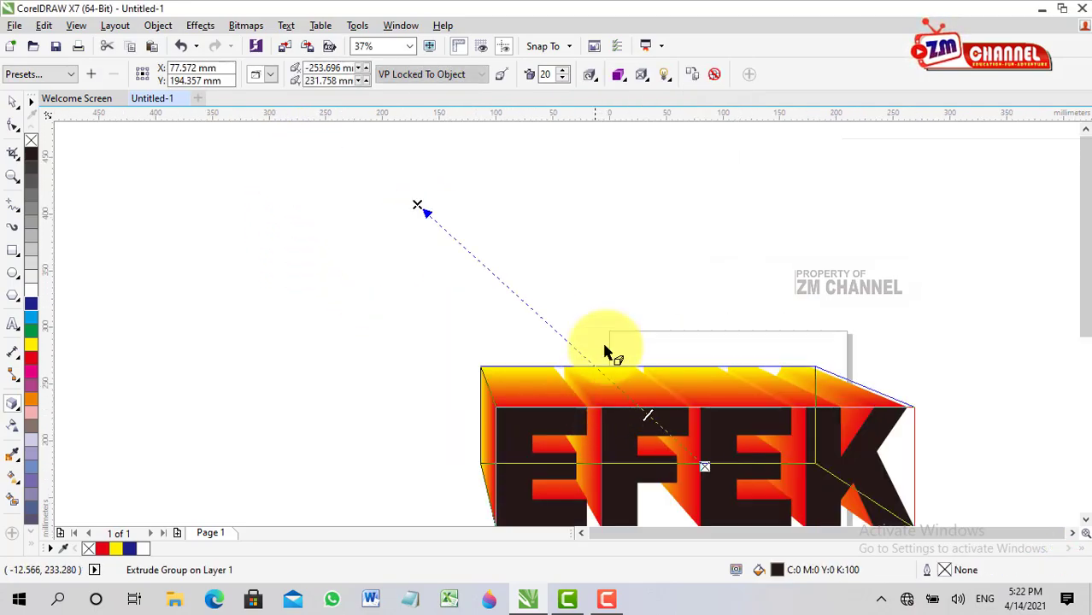
Step: Move the extrusion's vanishing point farther up and left, to about X -295 mm, Y 293 mm
scroll(609, 316, down, 1)
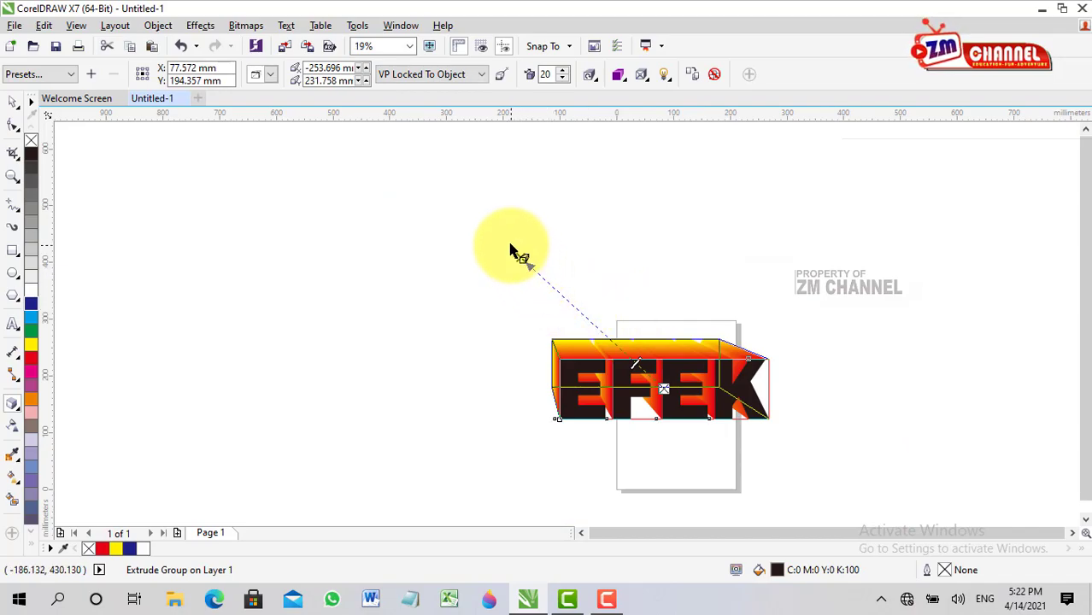
drag(521, 258, 498, 224)
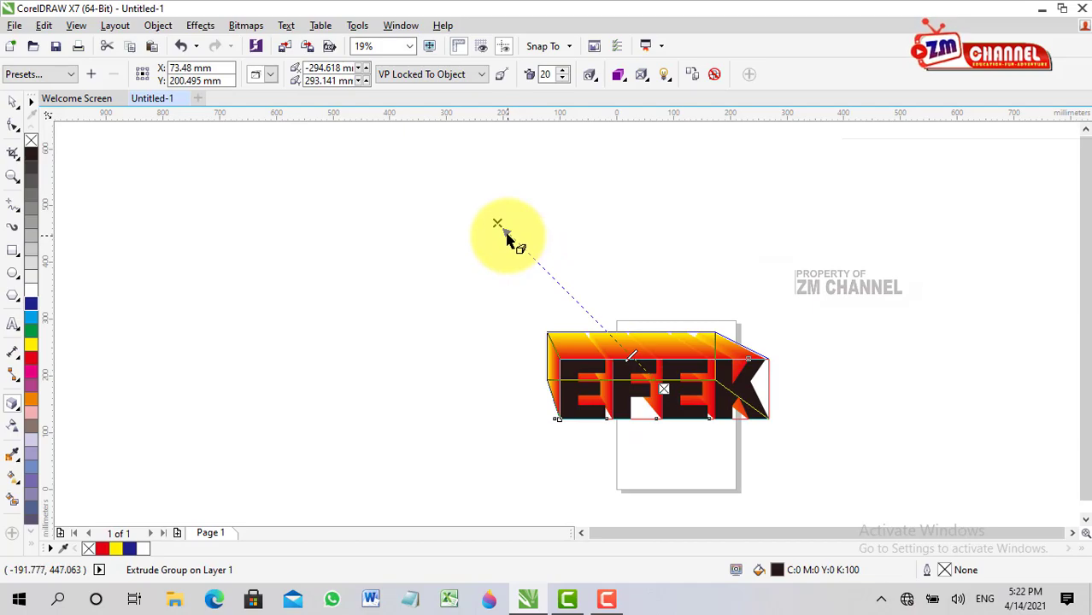
scroll(650, 418, up, 2)
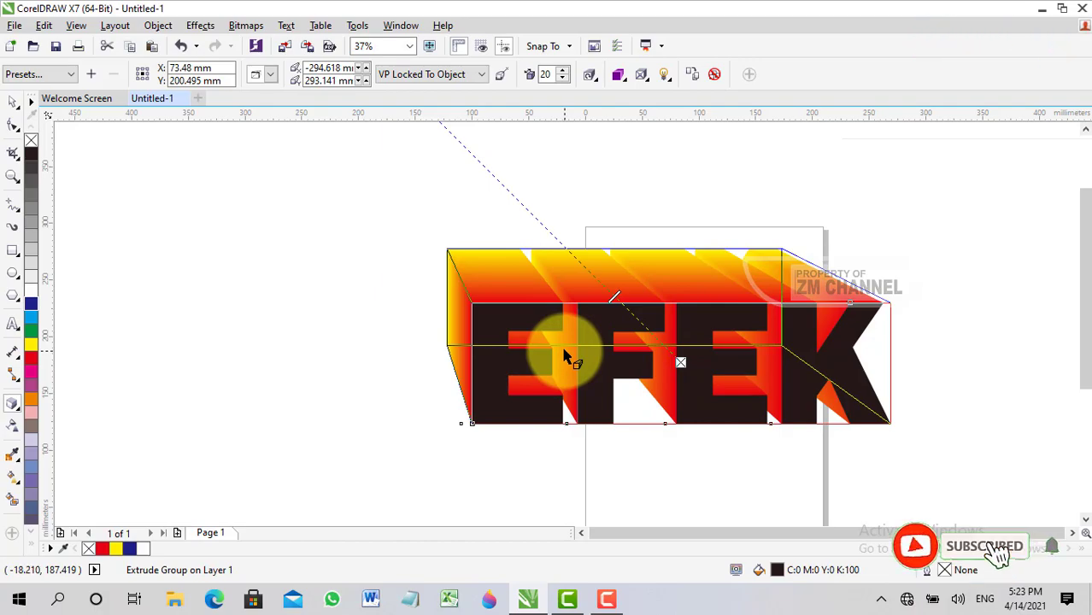
Step: Break the extruded EFEK group apart into its front text and extrusion, and clear the selection
key(ctrl+k)
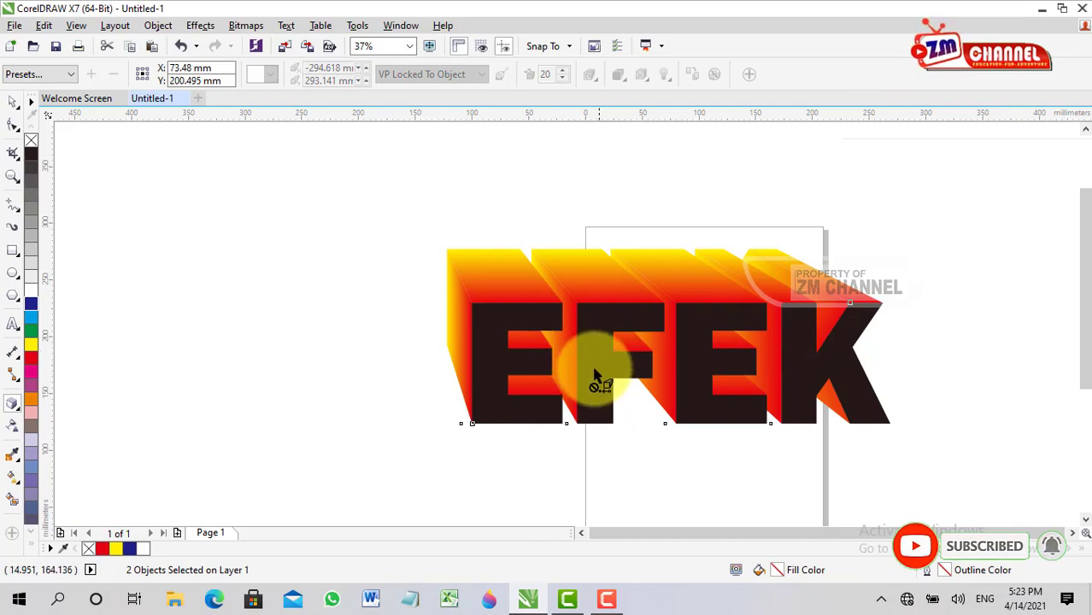
click(13, 101)
click(226, 249)
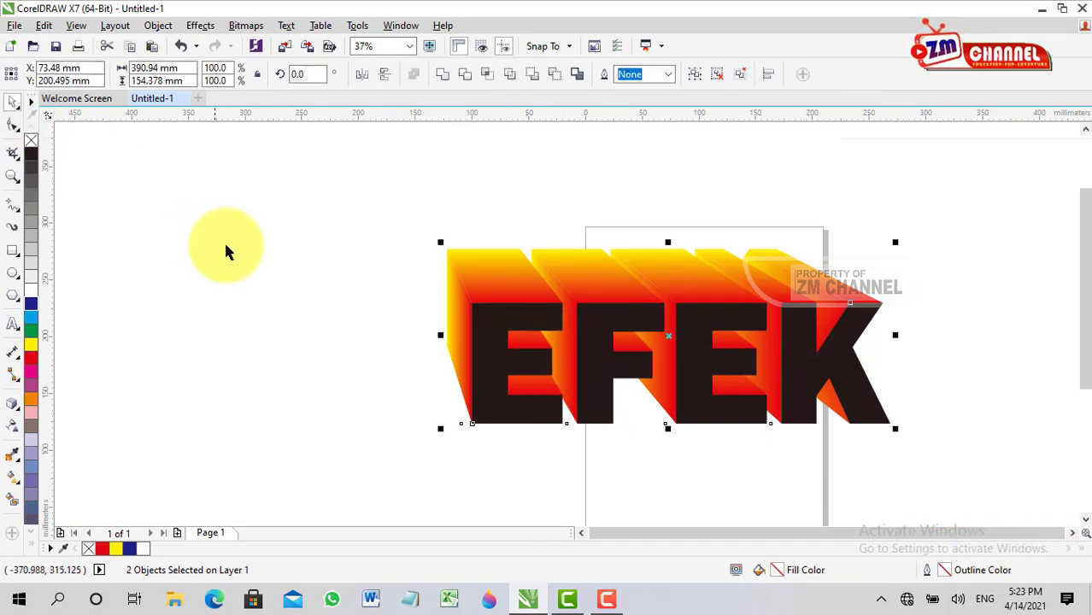
Step: Try moving the separated front text off its extrusion, and undo the move
click(504, 359)
drag(497, 351, 556, 347)
key(ctrl+z)
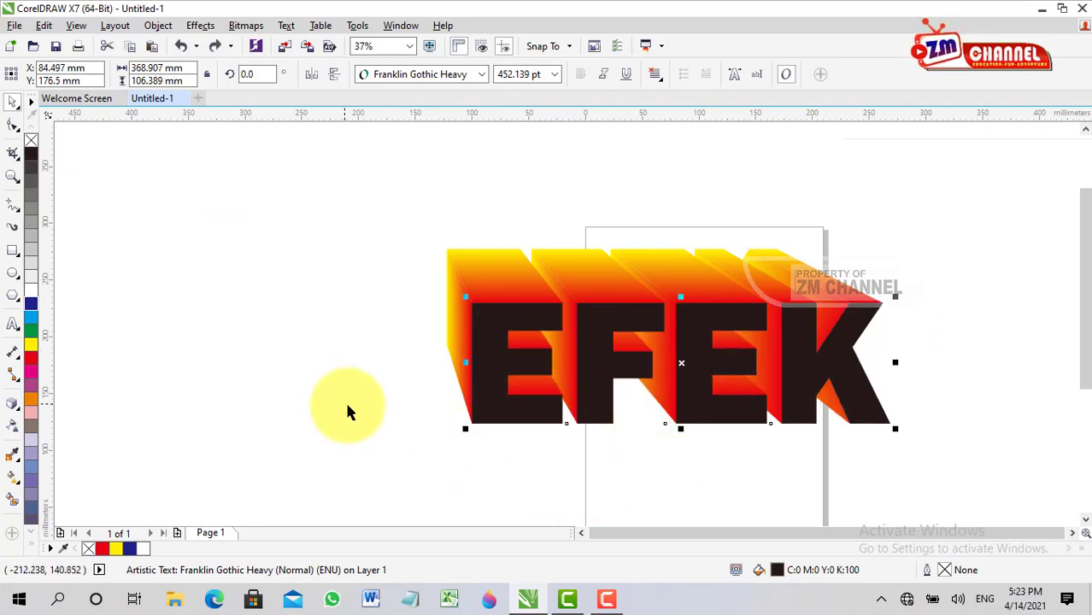
Step: Try blue, cyan and green fills on the front EFEK text, ending with blue (C100 M100 Y0 K0)
scroll(699, 257, down, 2)
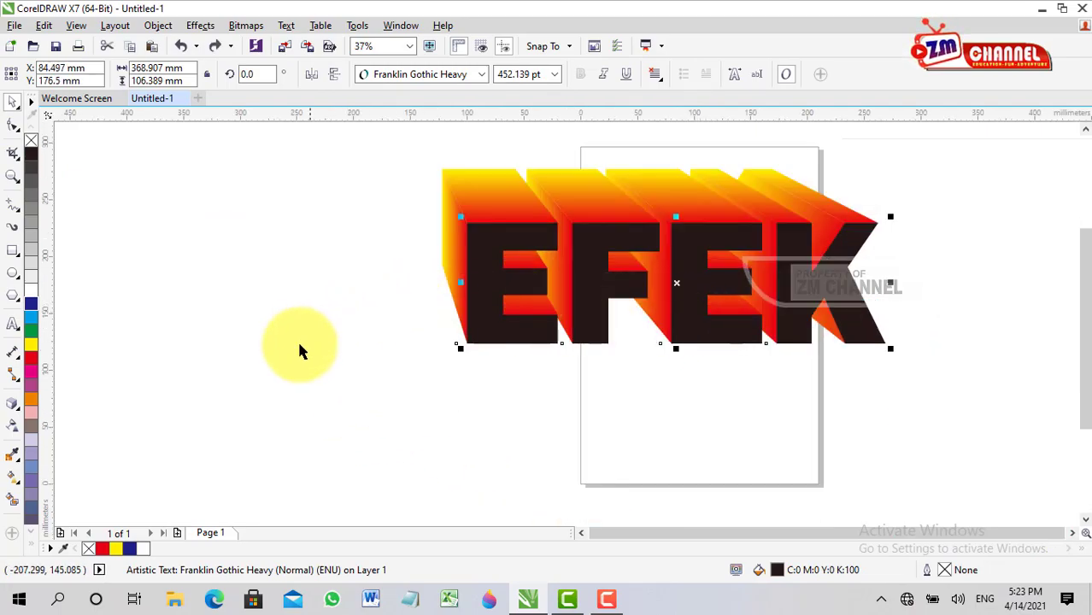
click(30, 304)
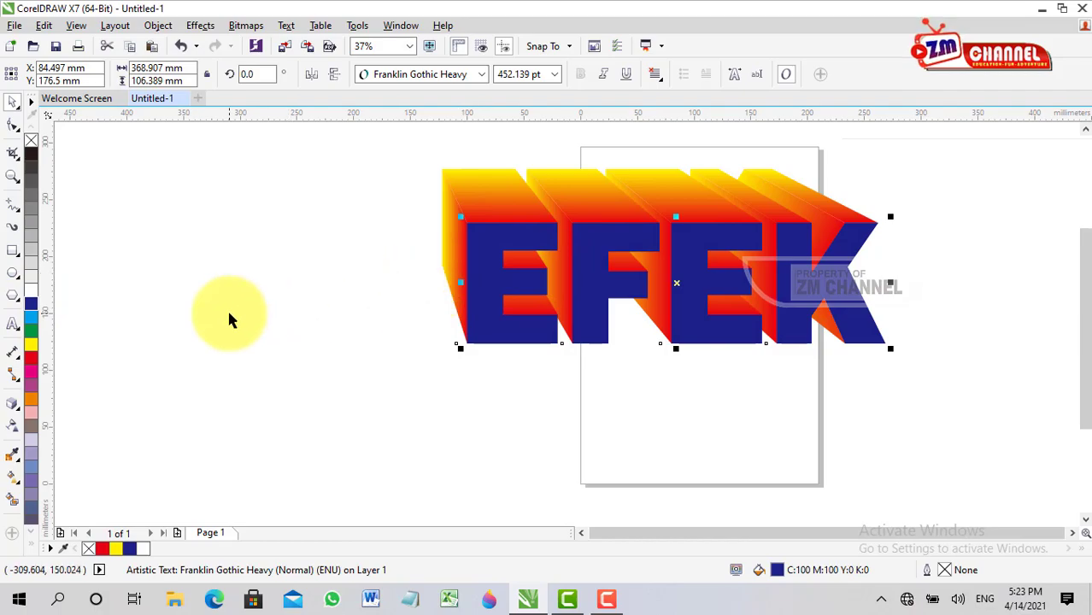
click(28, 318)
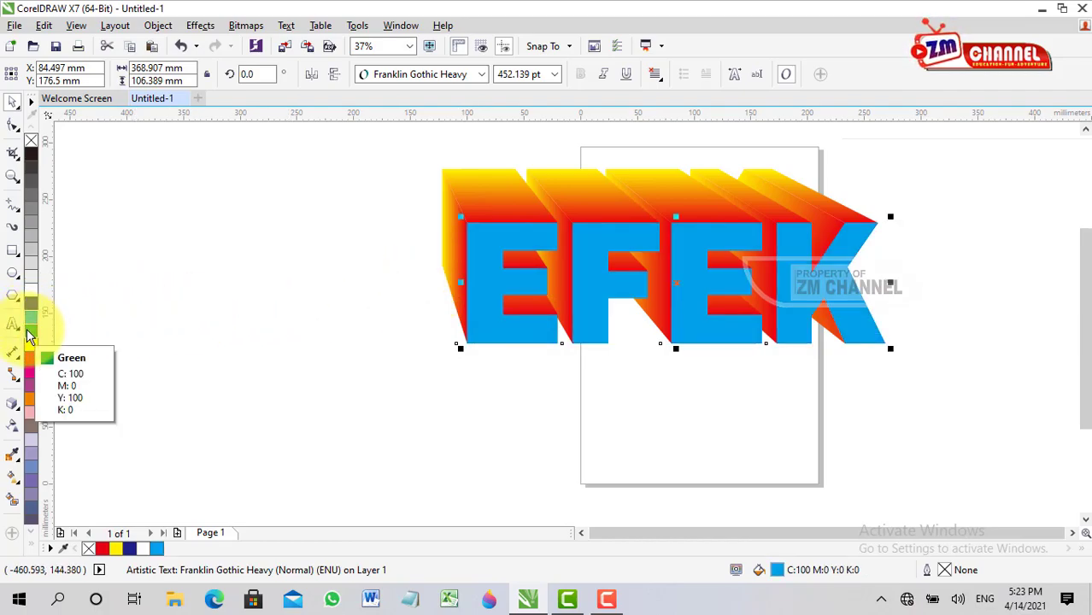
click(28, 339)
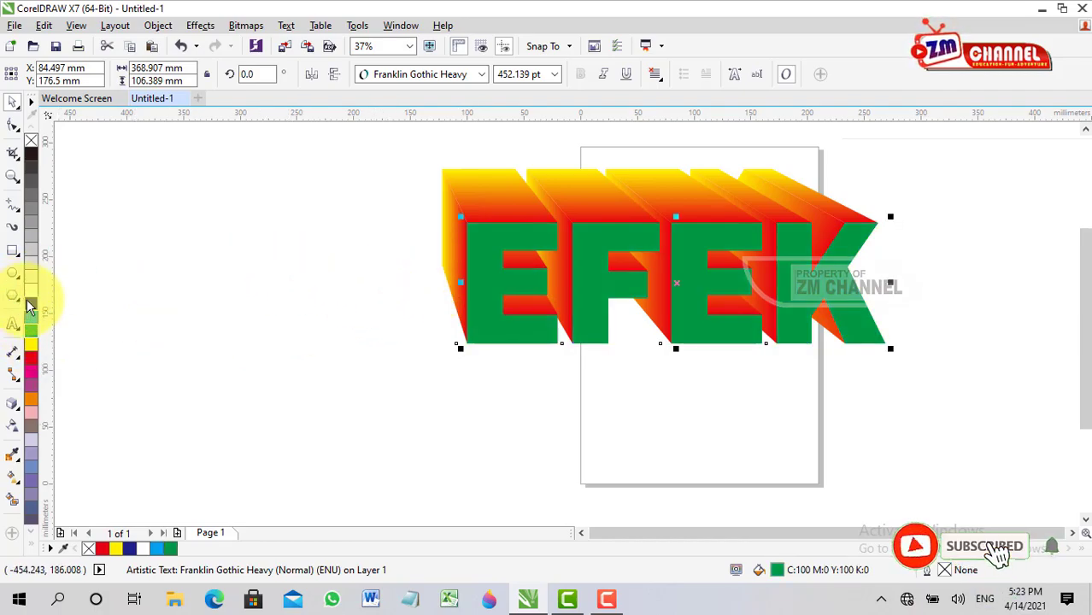
click(31, 304)
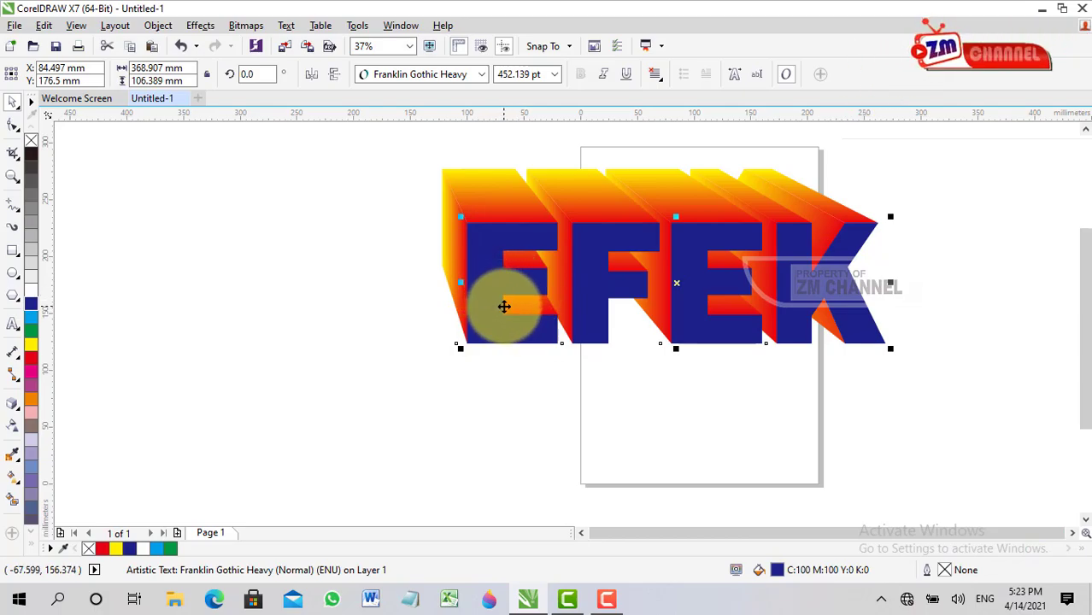
Step: Place a copy of the blue EFEK text directly below the original, centred at about X 84 mm, Y 64 mm
drag(502, 302, 499, 415)
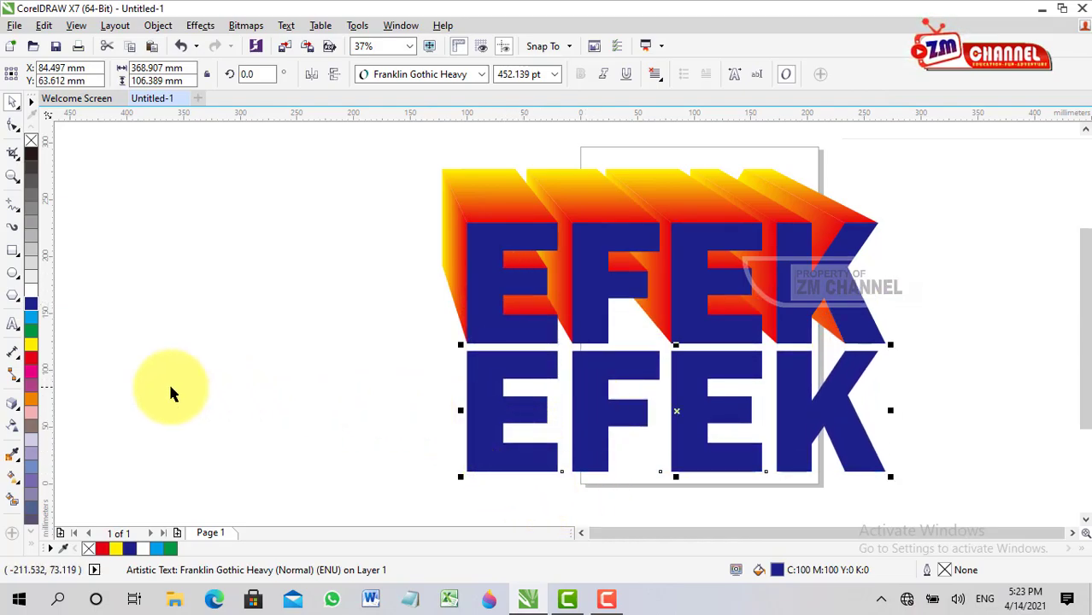
drag(595, 398, 600, 402)
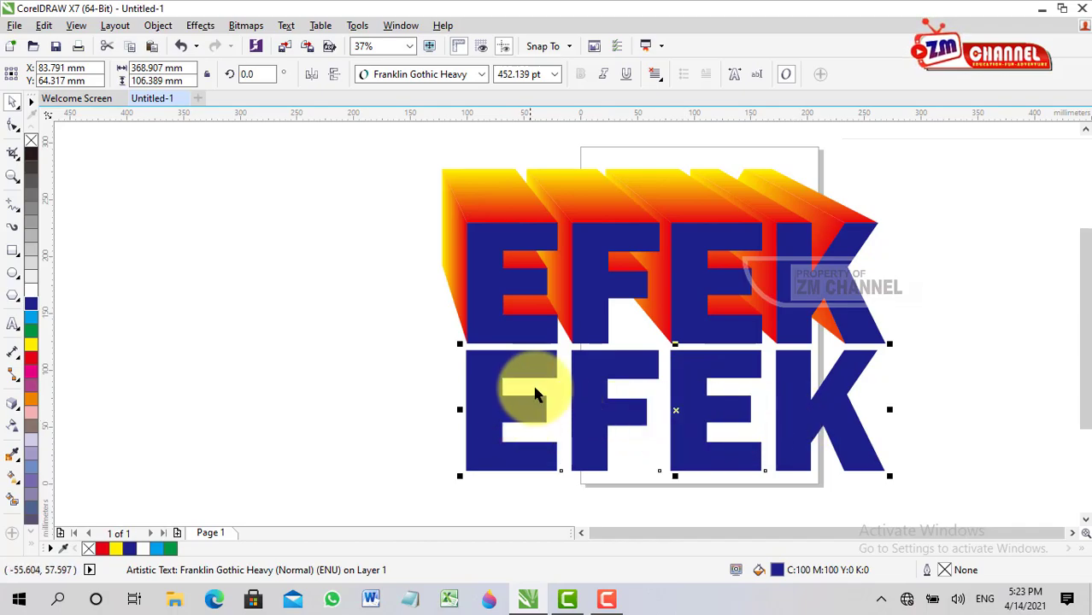
Step: Apply an envelope to the lower EFEK copy and convert its left and right sides to straight lines
click(15, 411)
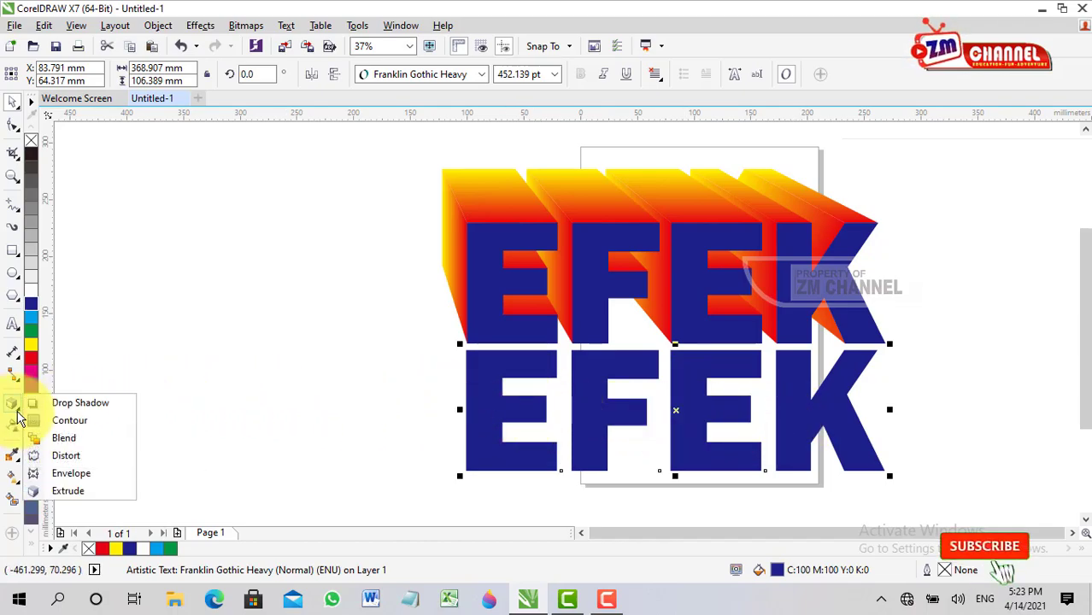
click(71, 474)
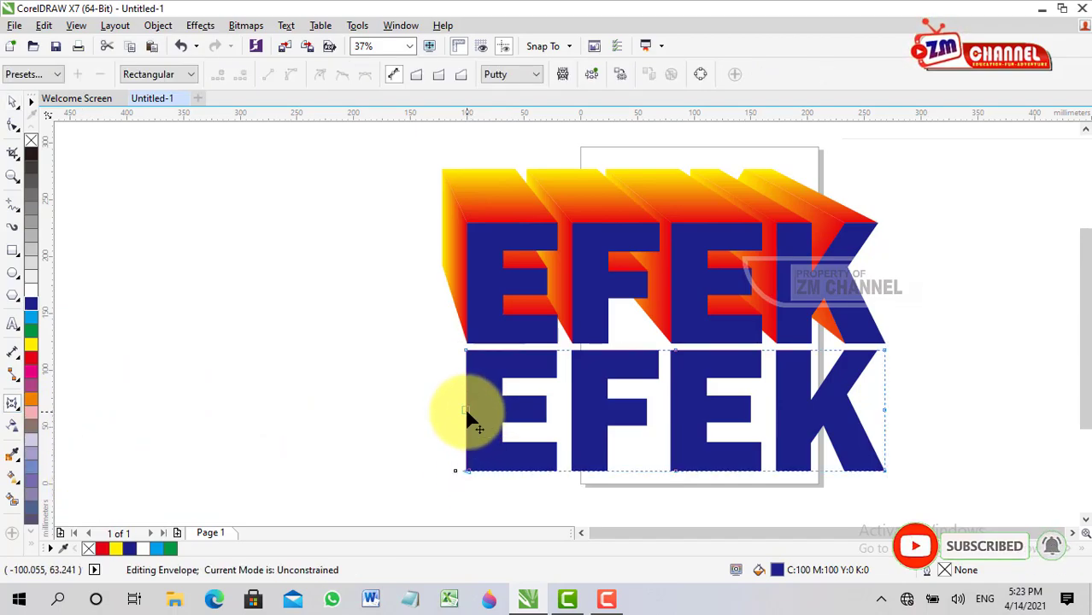
click(886, 411)
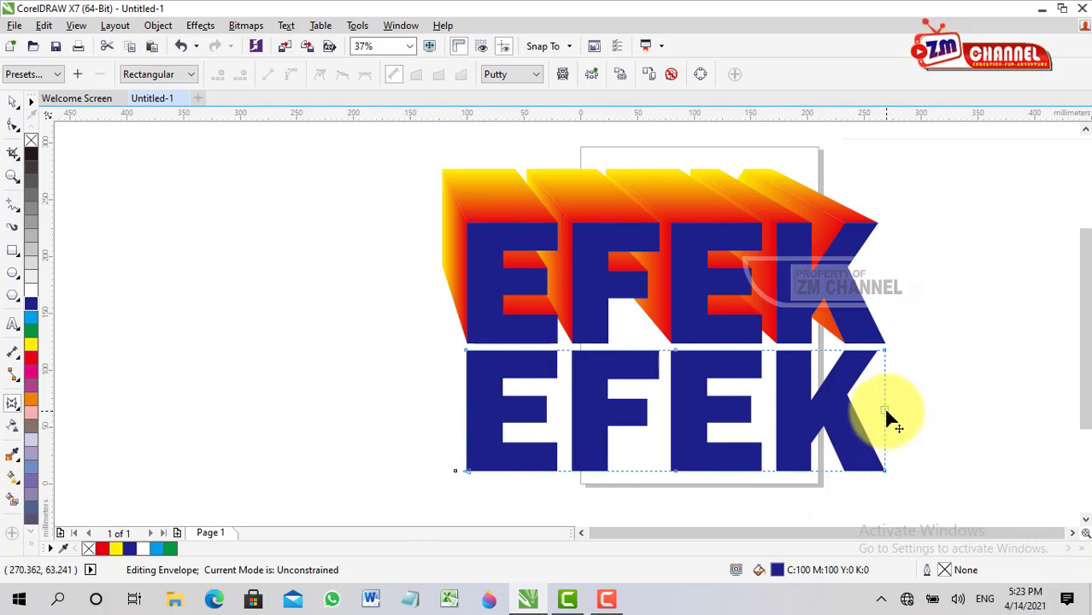
right_click(466, 410)
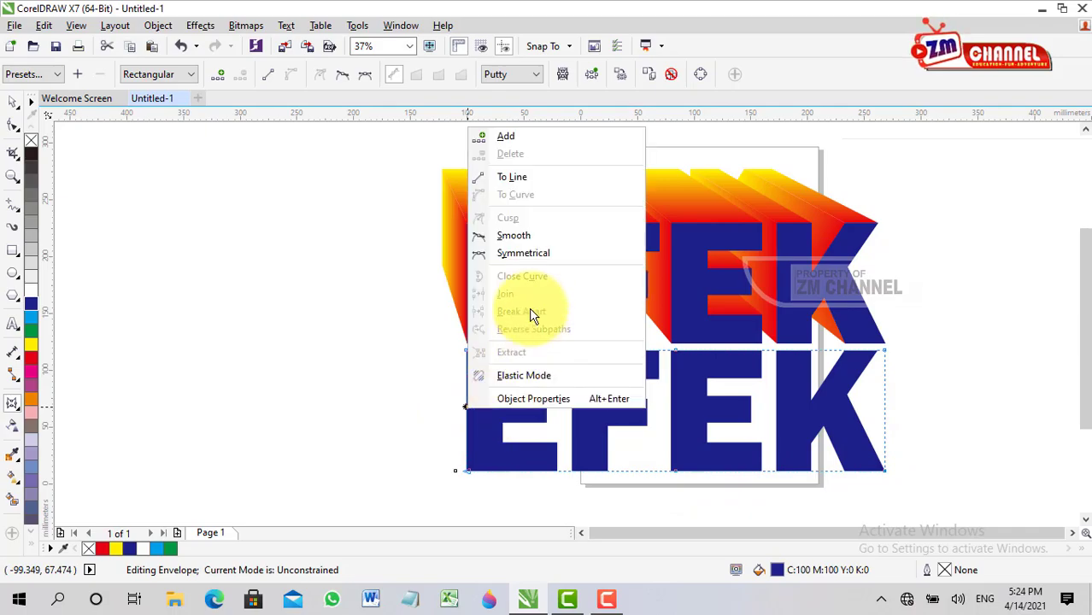
click(519, 178)
click(885, 411)
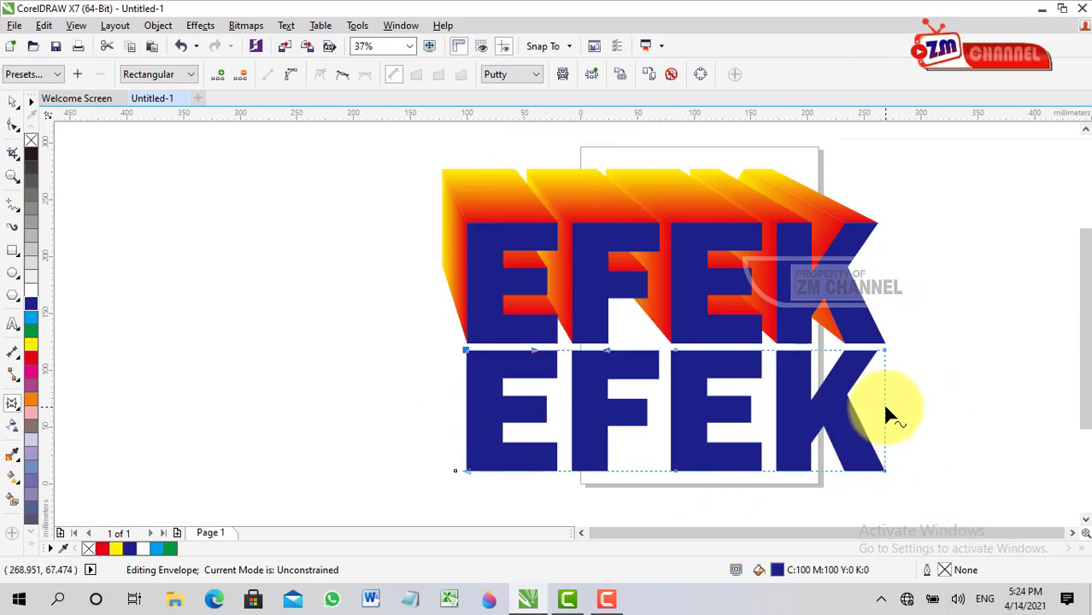
right_click(885, 412)
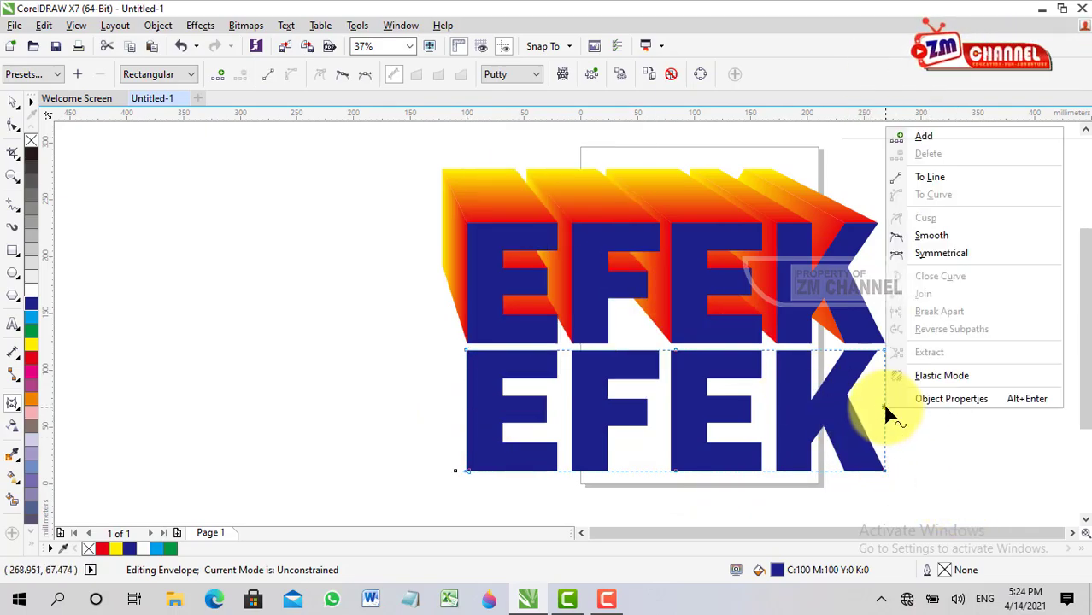
click(929, 190)
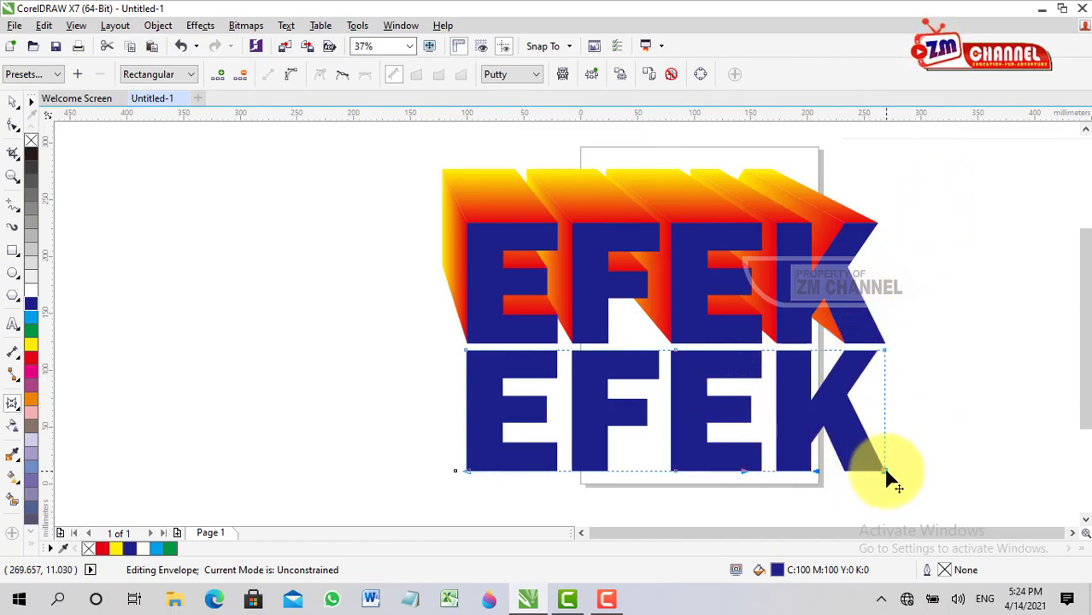
Step: Slant the lower copy by moving both bottom envelope corners to the right, making it about 427 mm wide
drag(890, 469, 935, 470)
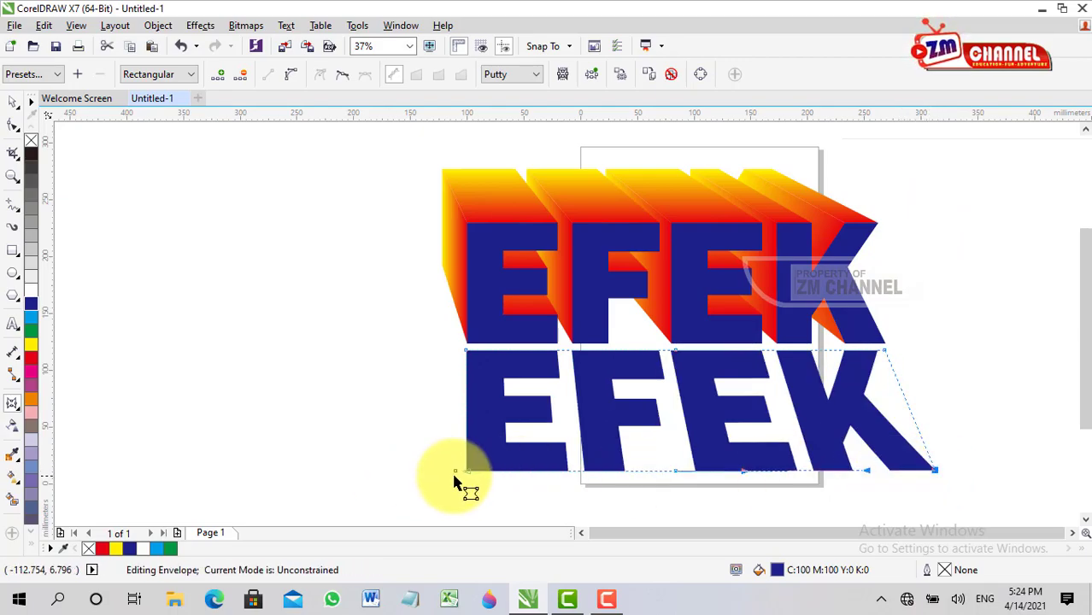
drag(468, 475, 518, 467)
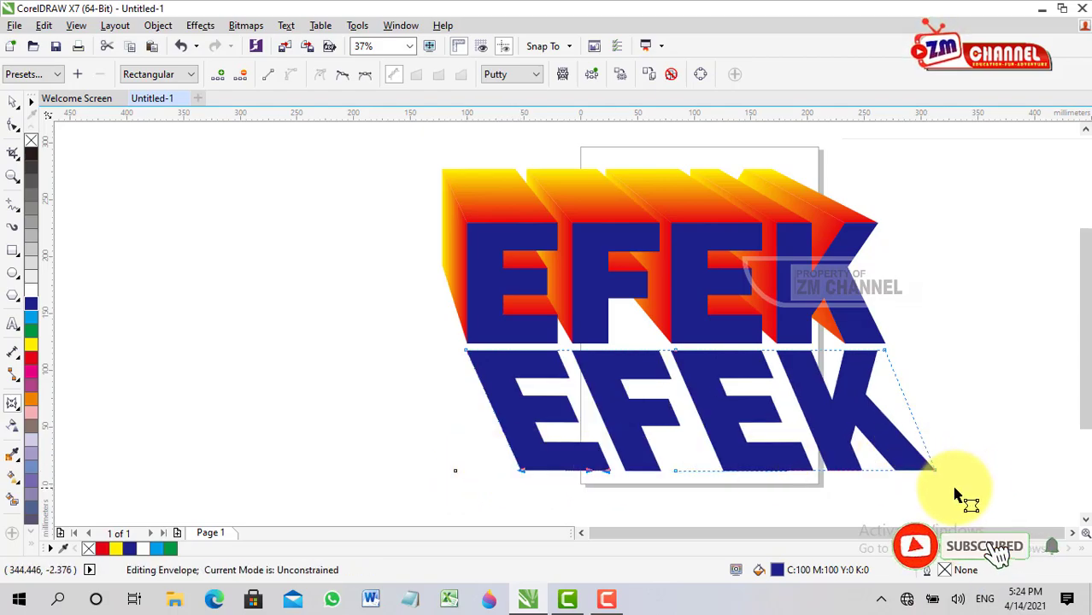
drag(935, 472, 951, 469)
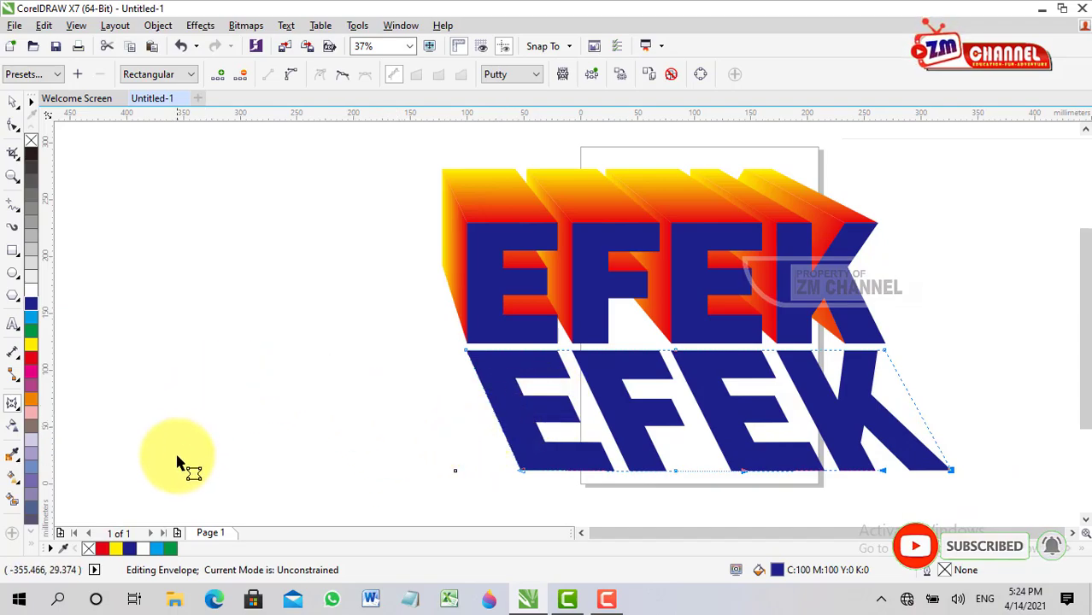
click(13, 102)
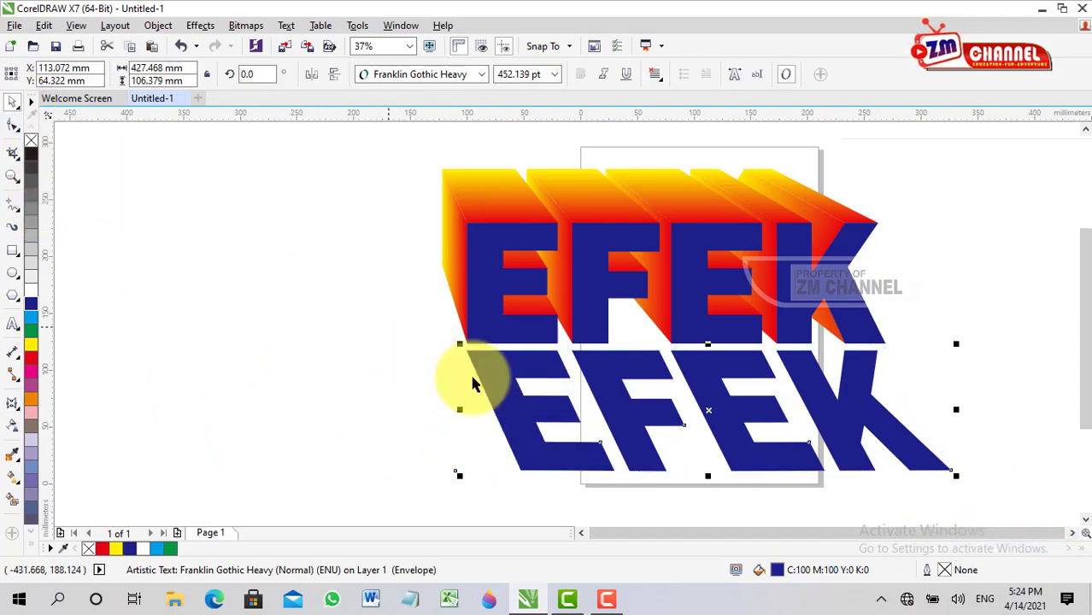
Step: Apply uniform transparency of 81 to the slanted EFEK copy
click(9, 429)
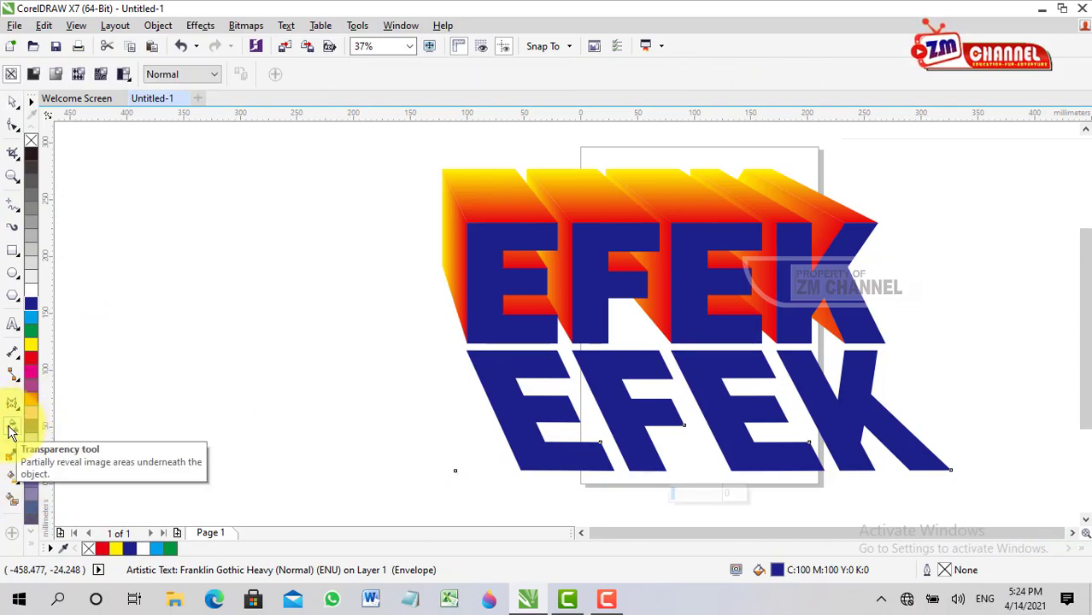
click(34, 75)
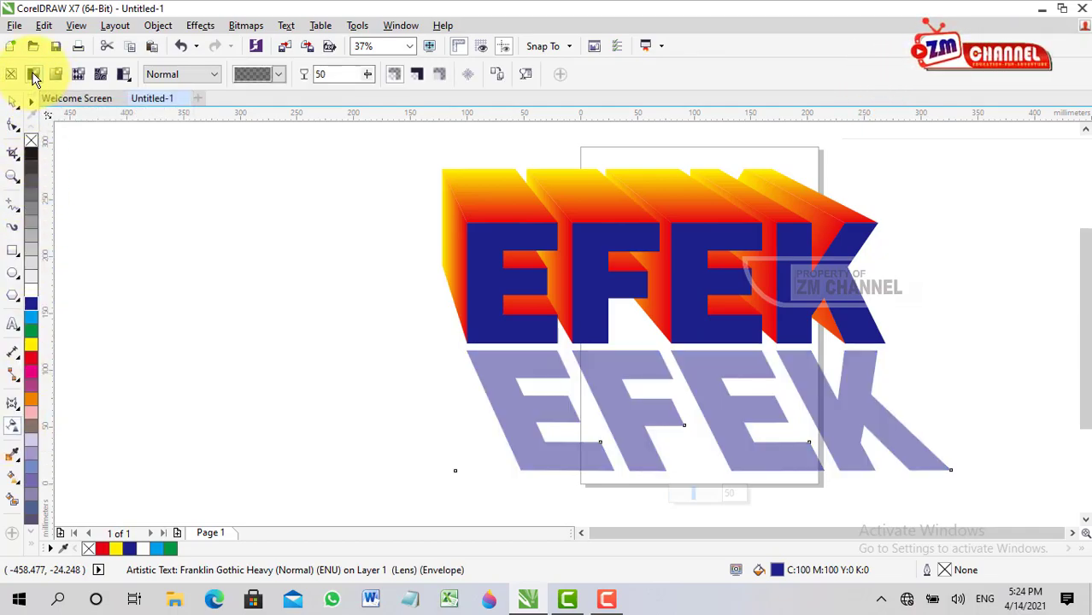
click(370, 74)
click(370, 75)
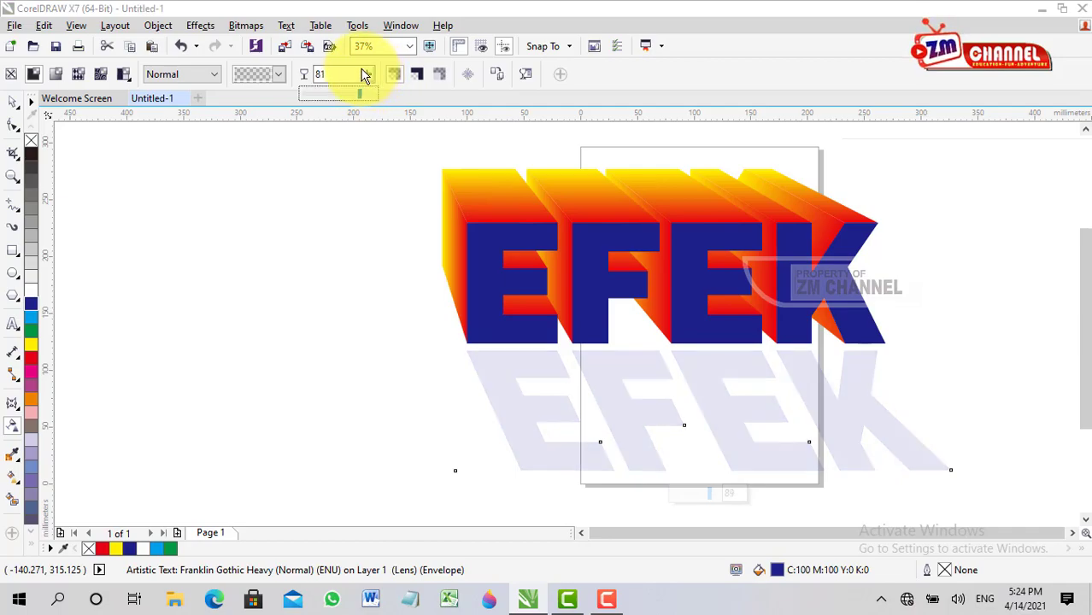
click(365, 75)
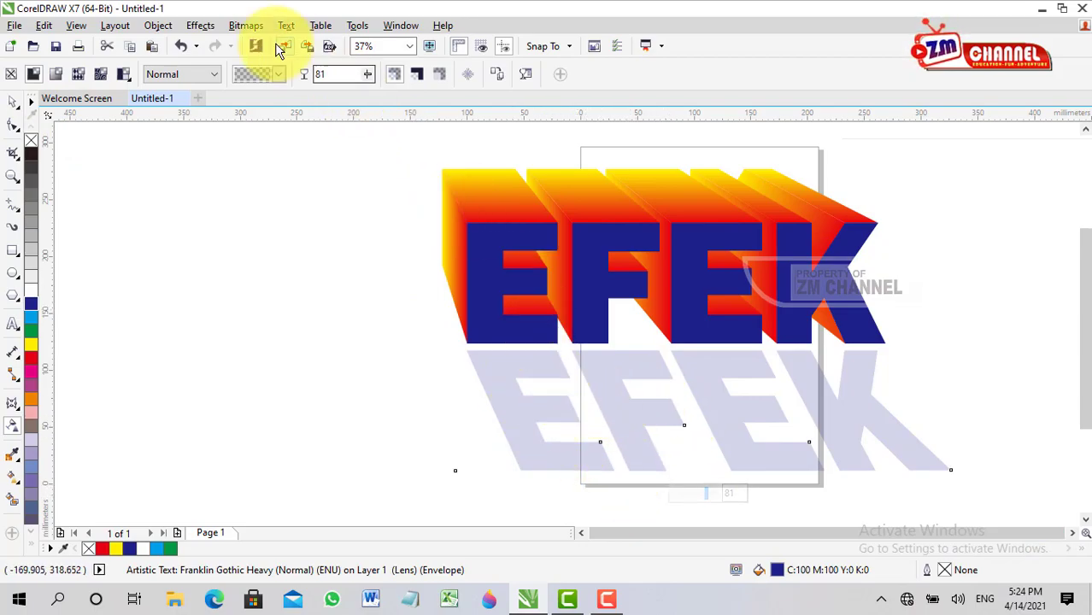
Step: Convert the slanted copy to a 70 dpi CMYK Color (32-bit) bitmap with anti-aliasing and a transparent background
click(248, 27)
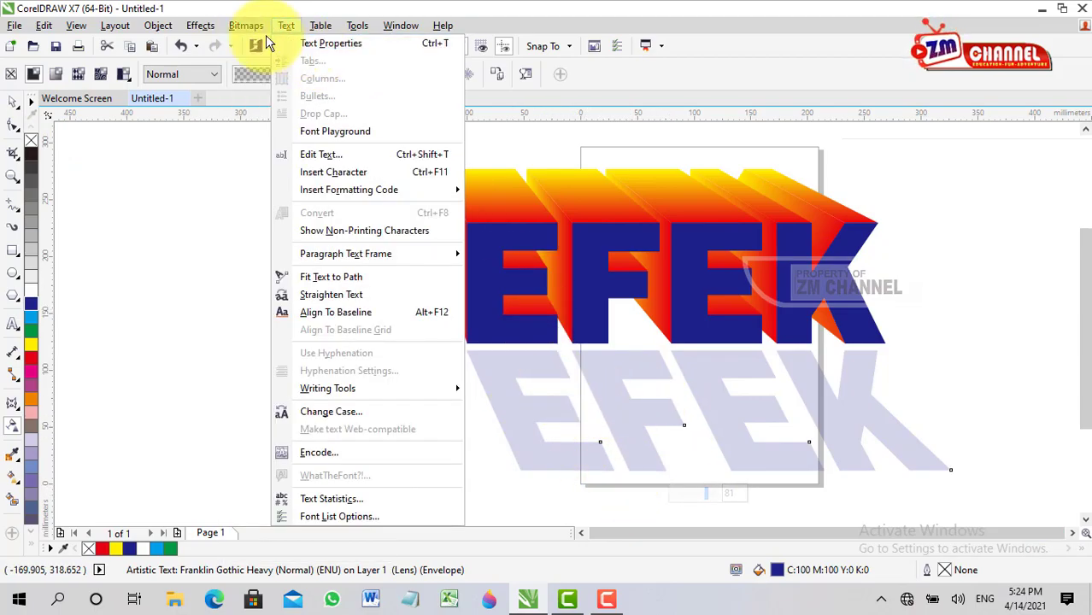
mouse_move(286, 26)
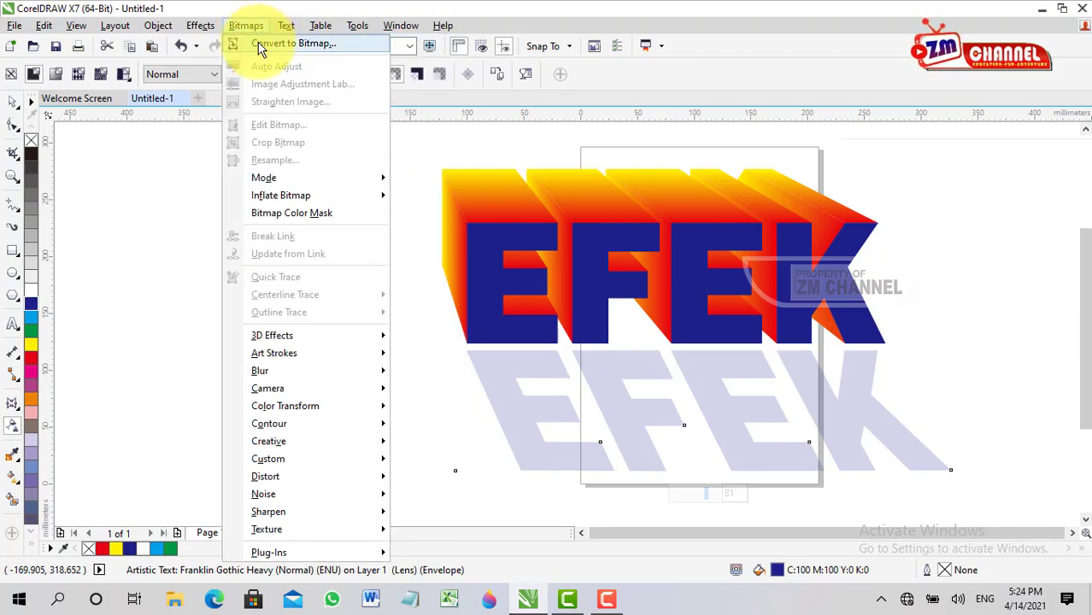
click(260, 45)
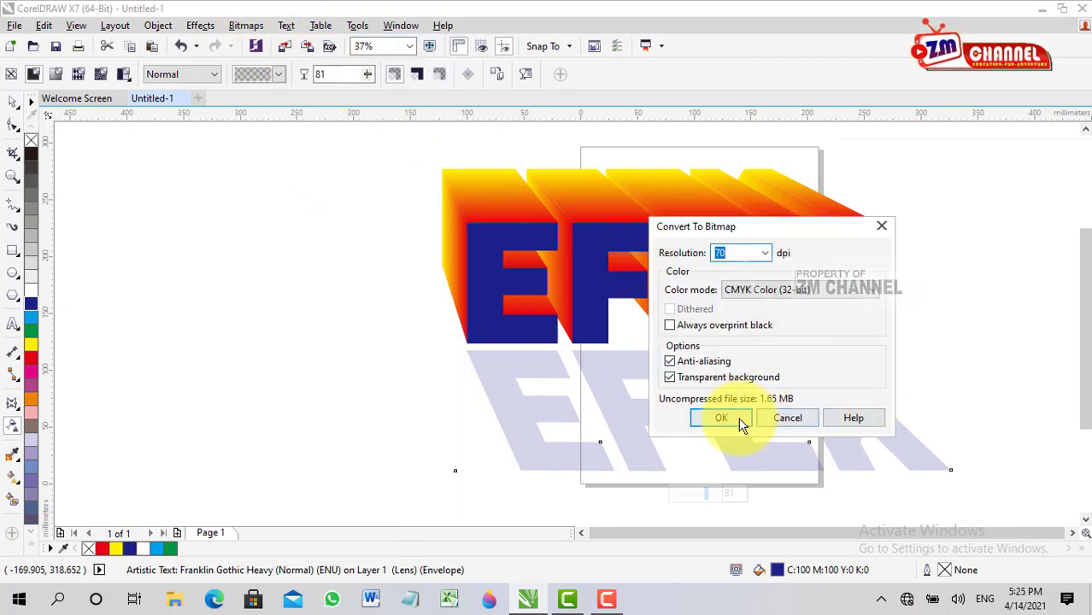
click(722, 418)
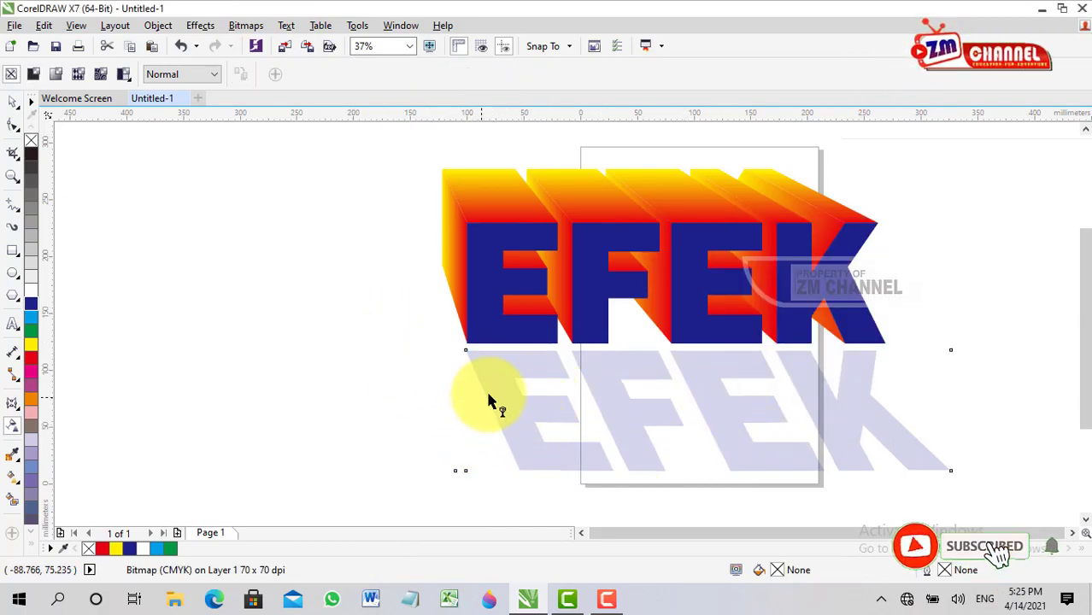
Step: Apply a linear transparency to the shadow bitmap at about -86°, fading downward from its upper edge
click(11, 426)
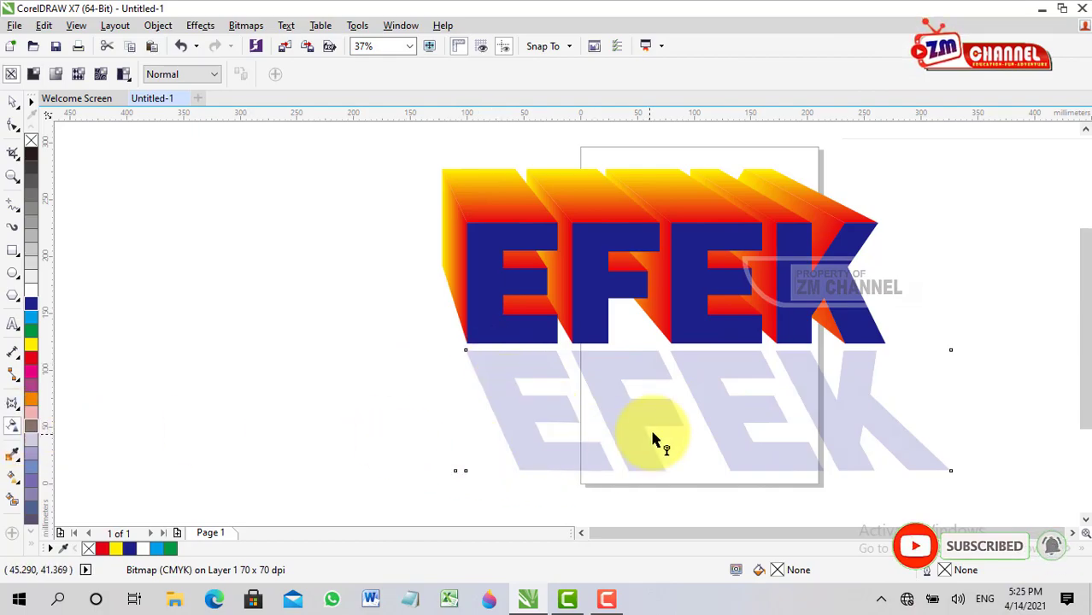
drag(662, 424, 635, 349)
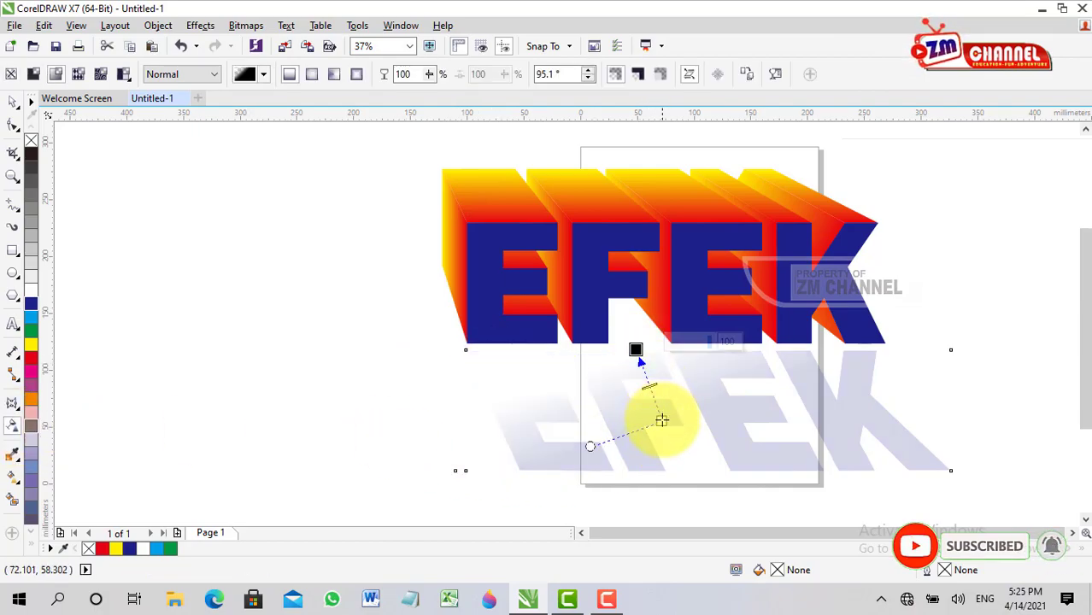
drag(662, 422, 650, 404)
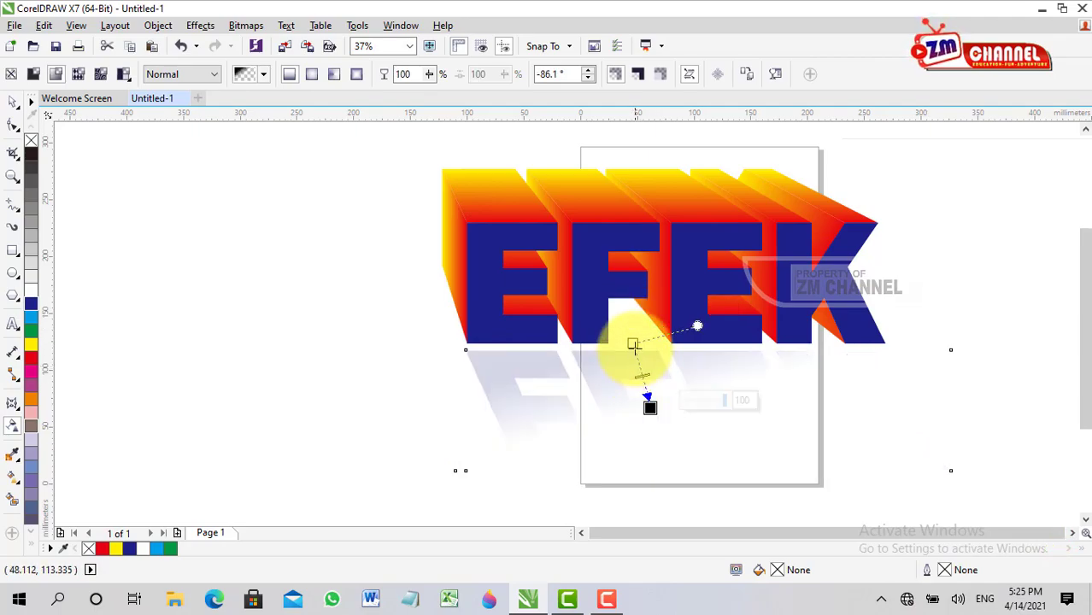
Step: Reverse the shadow bitmap's linear transparency to about 91.8° so it fades upward toward the blue letters, and deselect it
drag(633, 342, 620, 312)
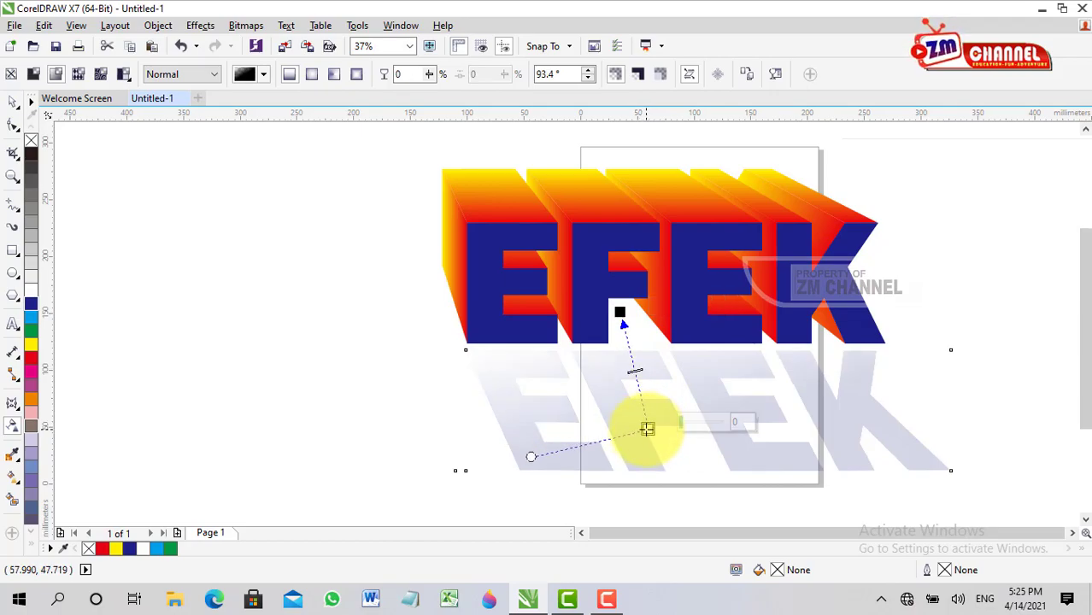
drag(640, 431, 636, 438)
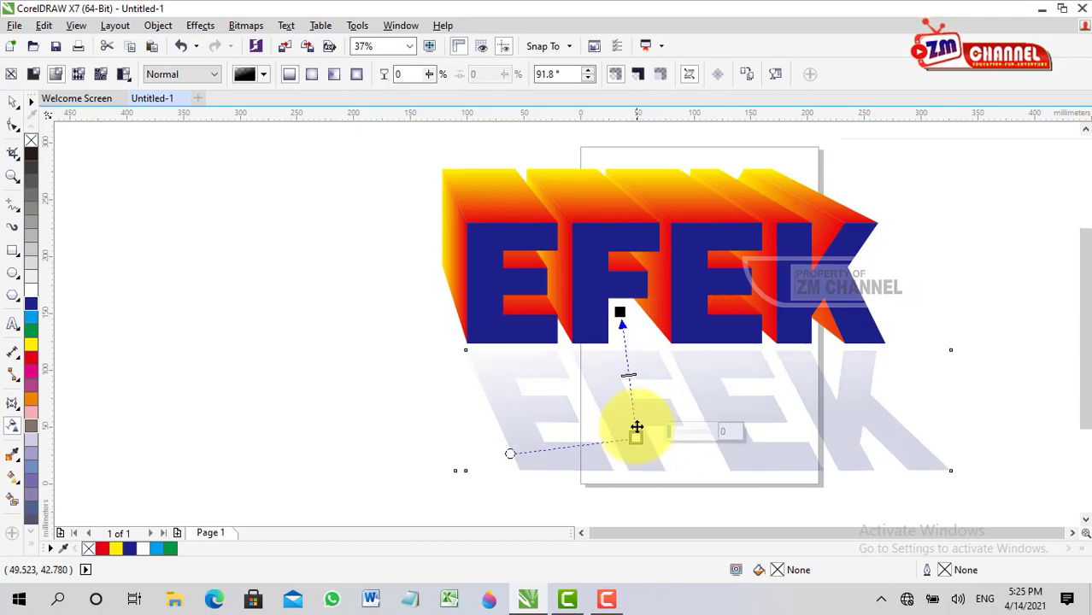
click(13, 101)
click(282, 231)
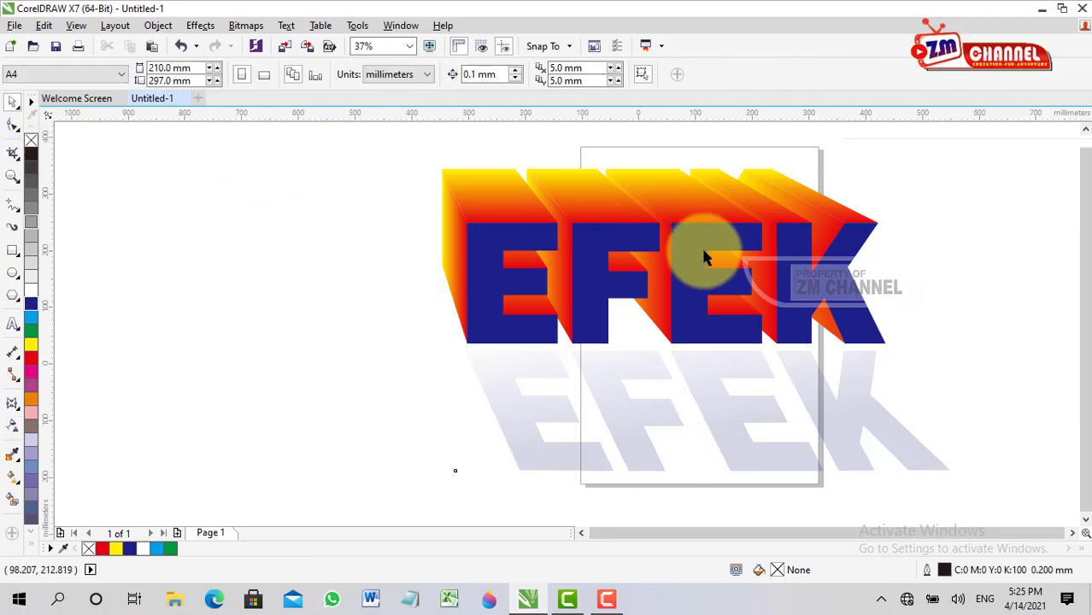
scroll(701, 253, down, 1)
scroll(758, 257, up, 1)
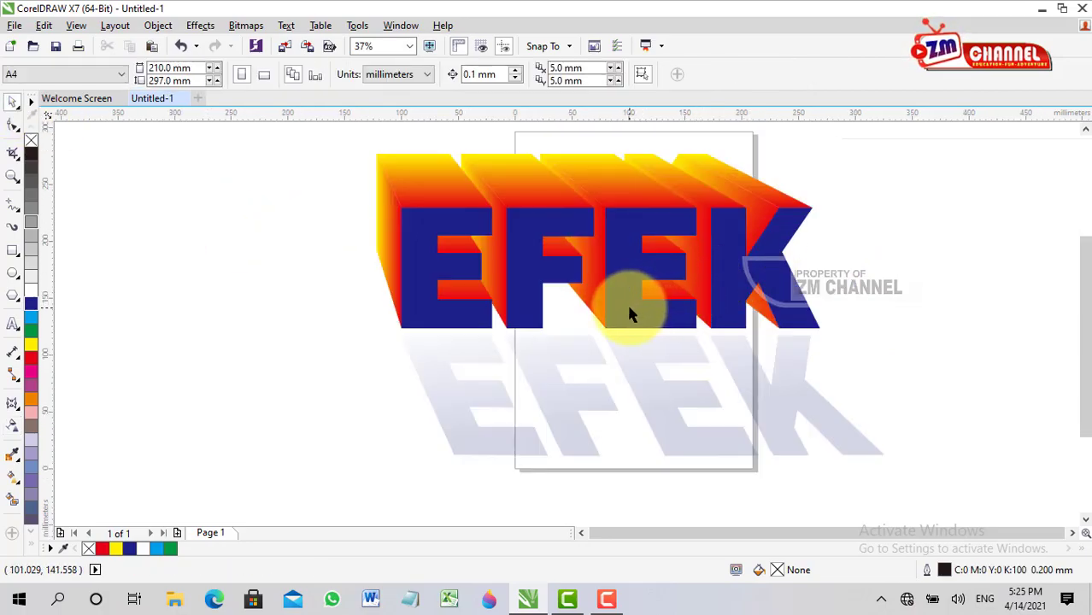
Step: Reselect the shadow bitmap and fine-tune its linear transparency to about 90.7°, moving the opaque end slightly closer to the letters
click(589, 391)
click(14, 428)
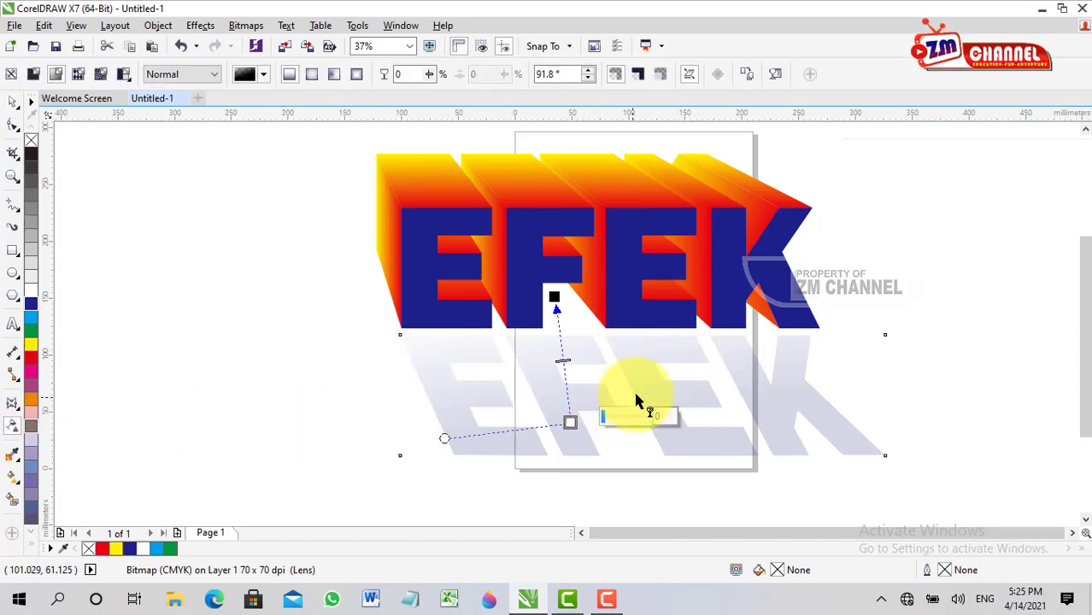
drag(567, 414, 564, 407)
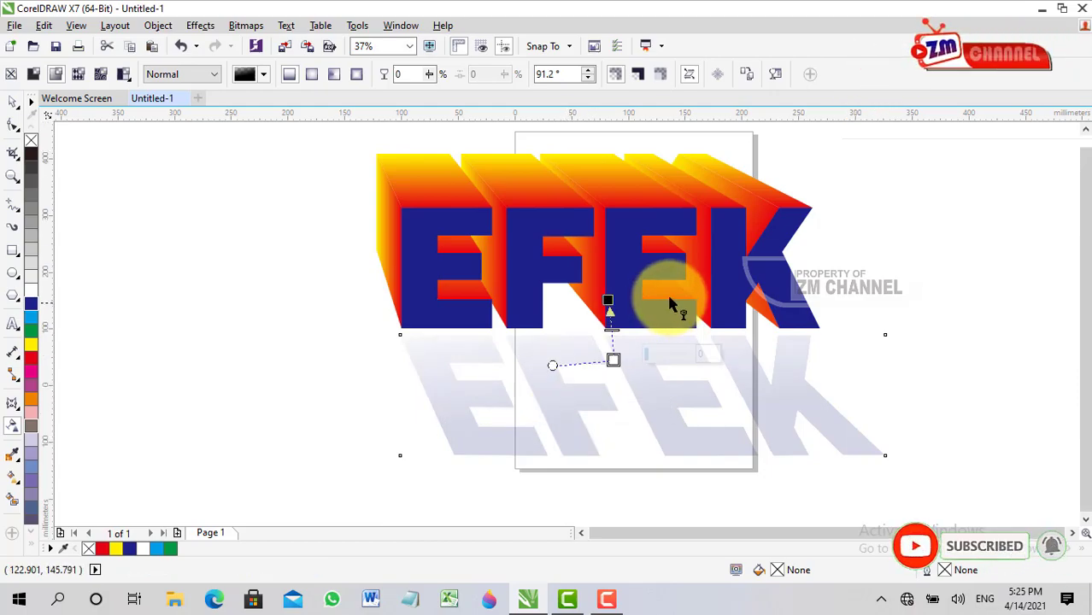
scroll(666, 293, down, 2)
scroll(669, 292, up, 2)
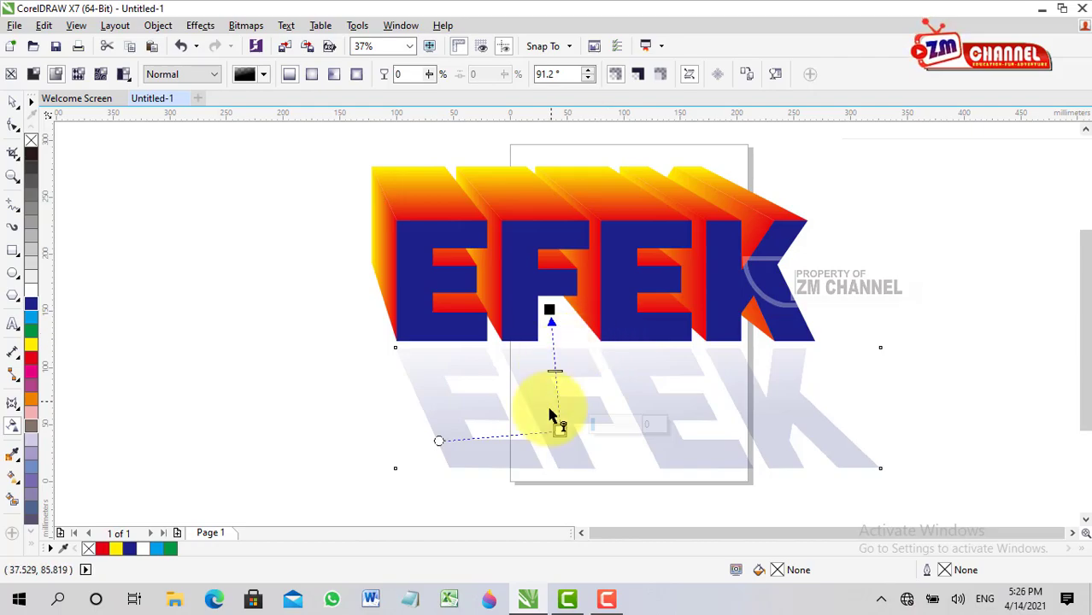
mouse_move(560, 432)
mouse_down()
mouse_move(556, 414)
mouse_move(551, 439)
mouse_move(553, 419)
mouse_up()
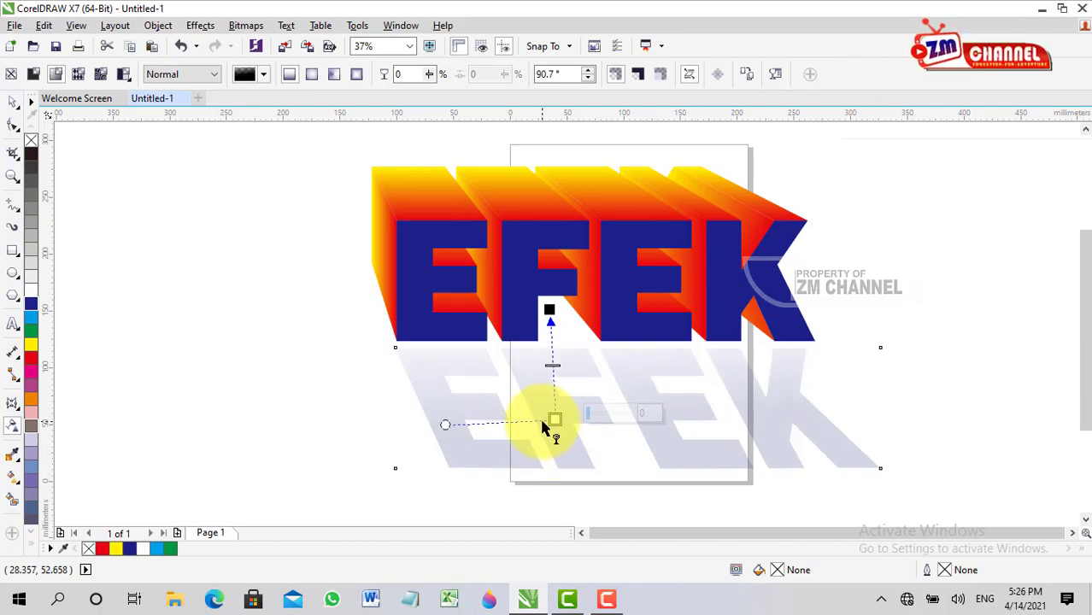